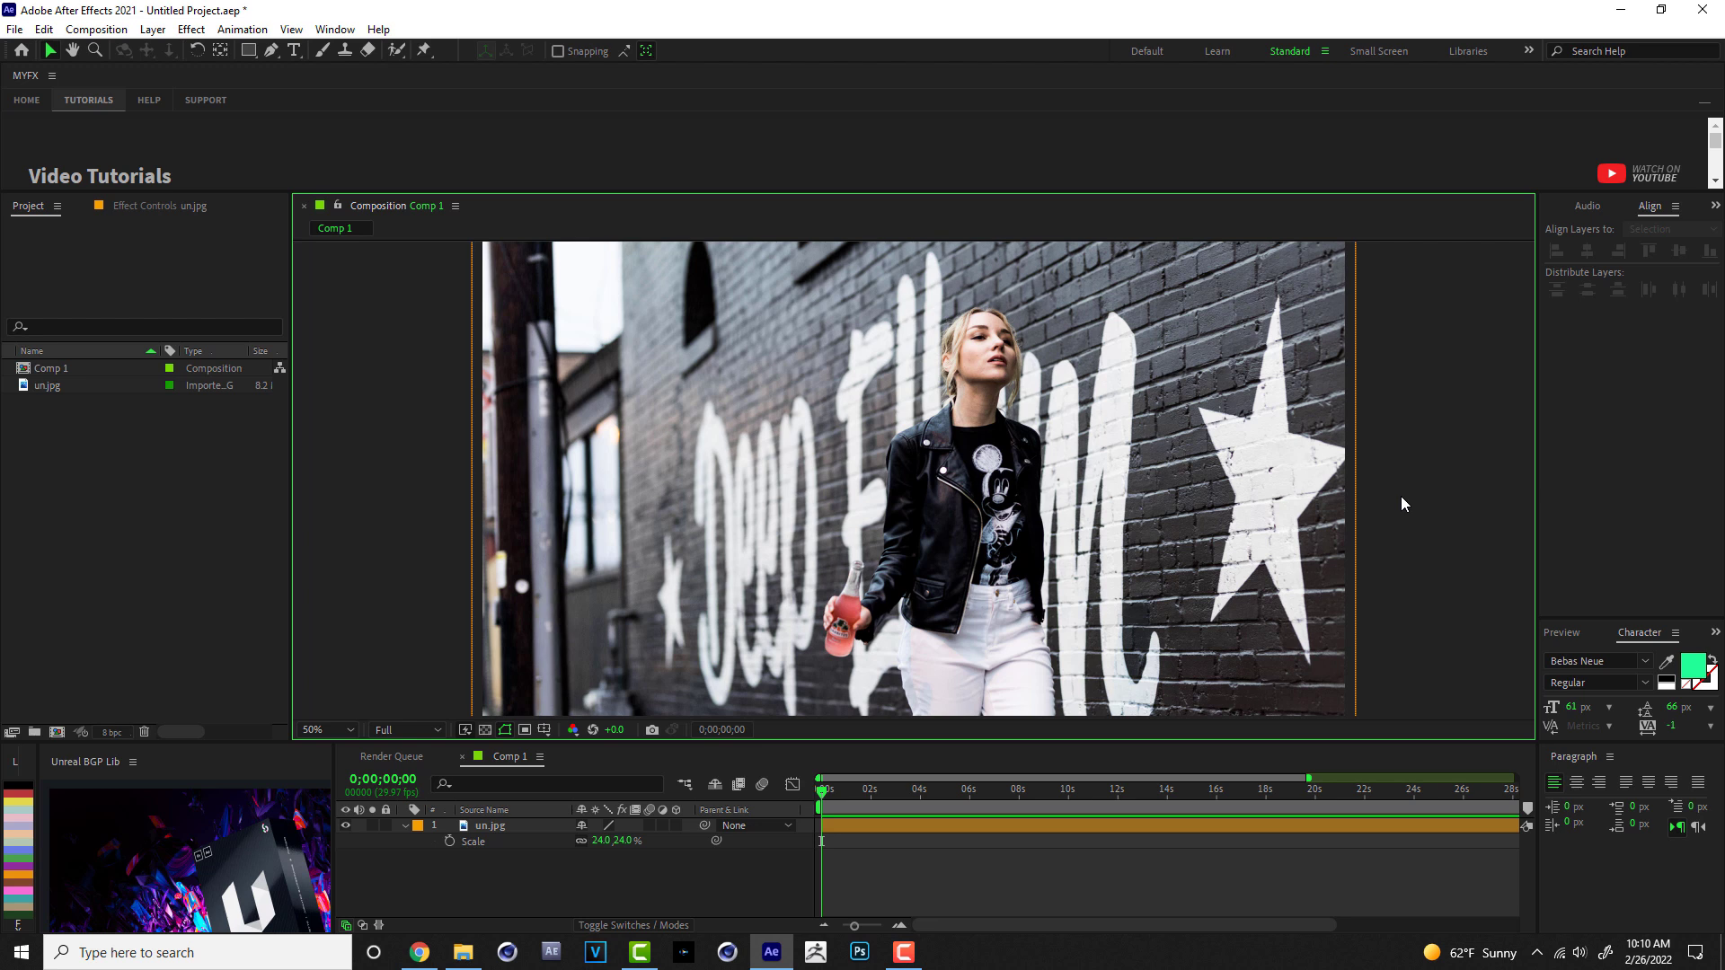
# Open the Console with Ctrl+F12 and switch it to Debug Database View.
pyautogui.hotkey('ctrl', 'F12')
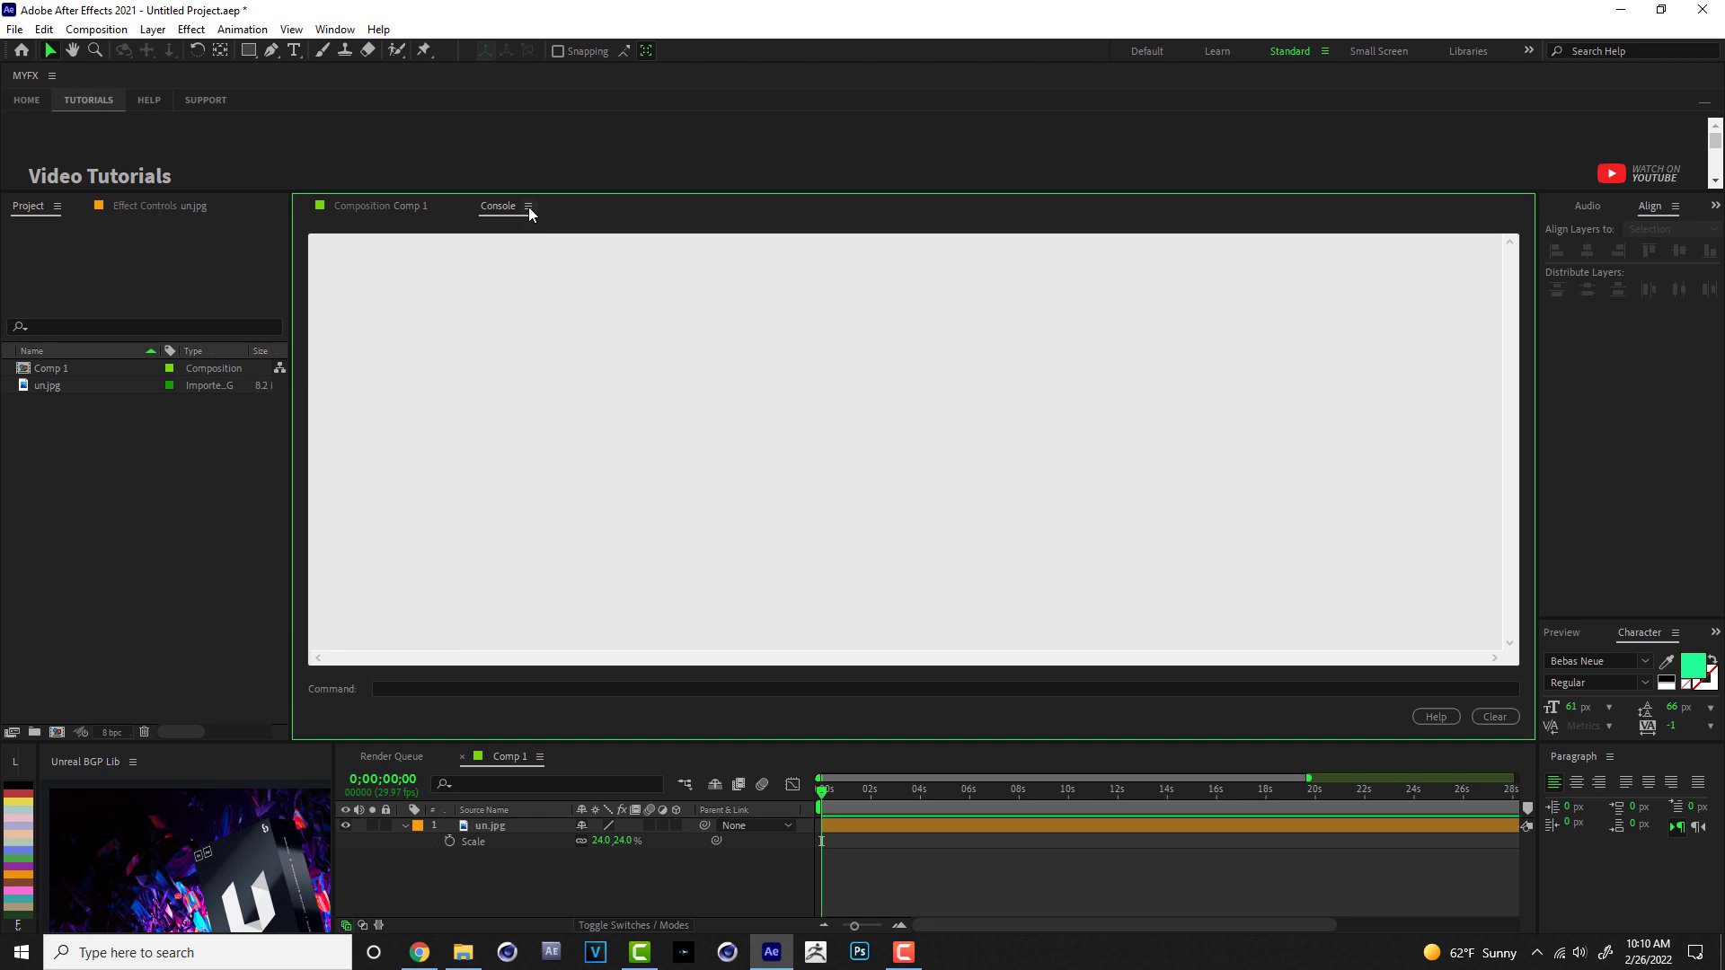
pyautogui.click(525, 208)
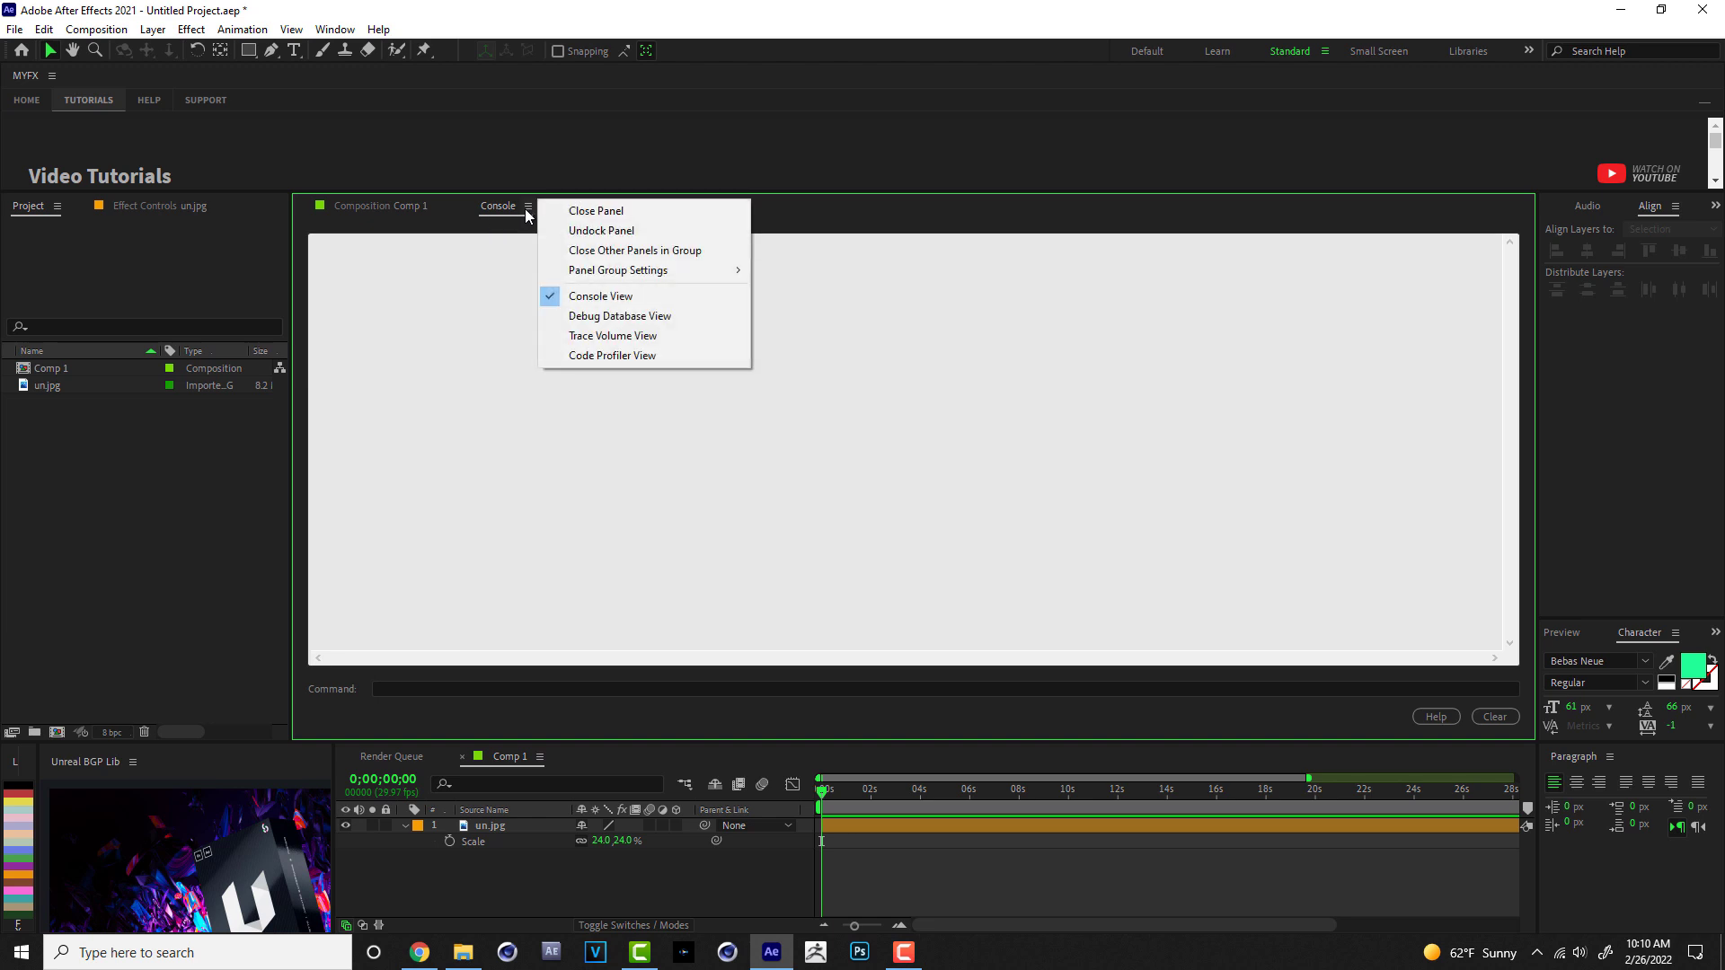
pyautogui.click(681, 316)
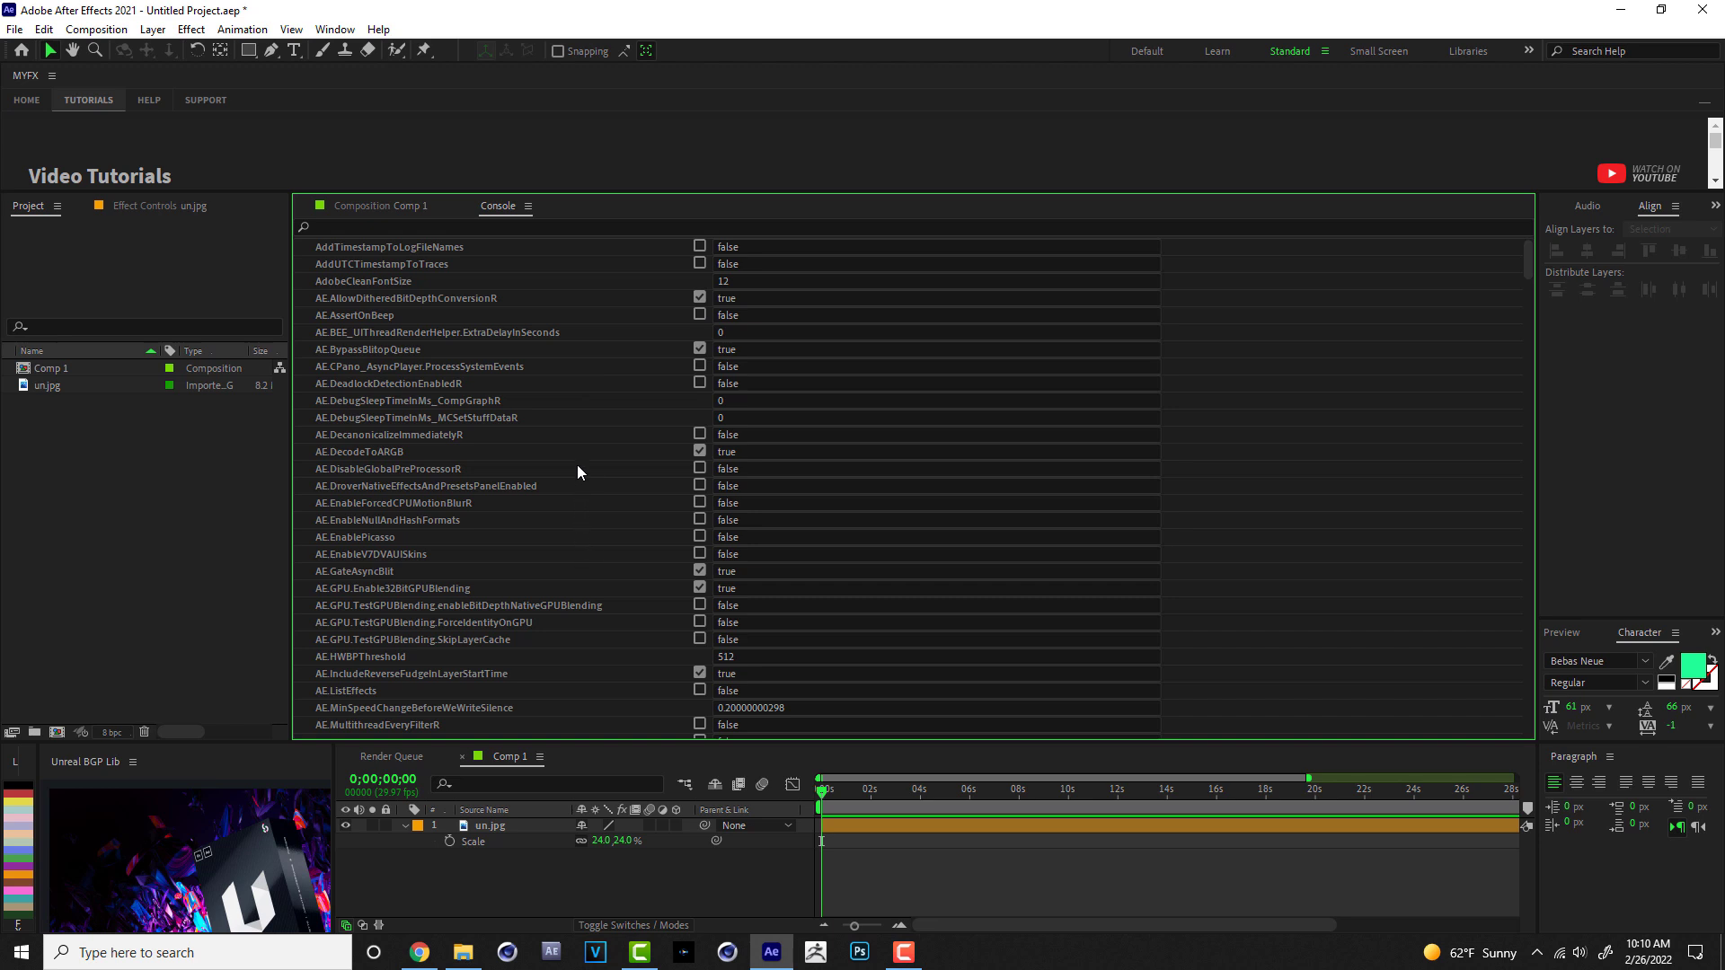
# Filter the debug settings by 'color' and toggle Enable_Theme_Colorizing off and back on to true.
pyautogui.click(327, 228)
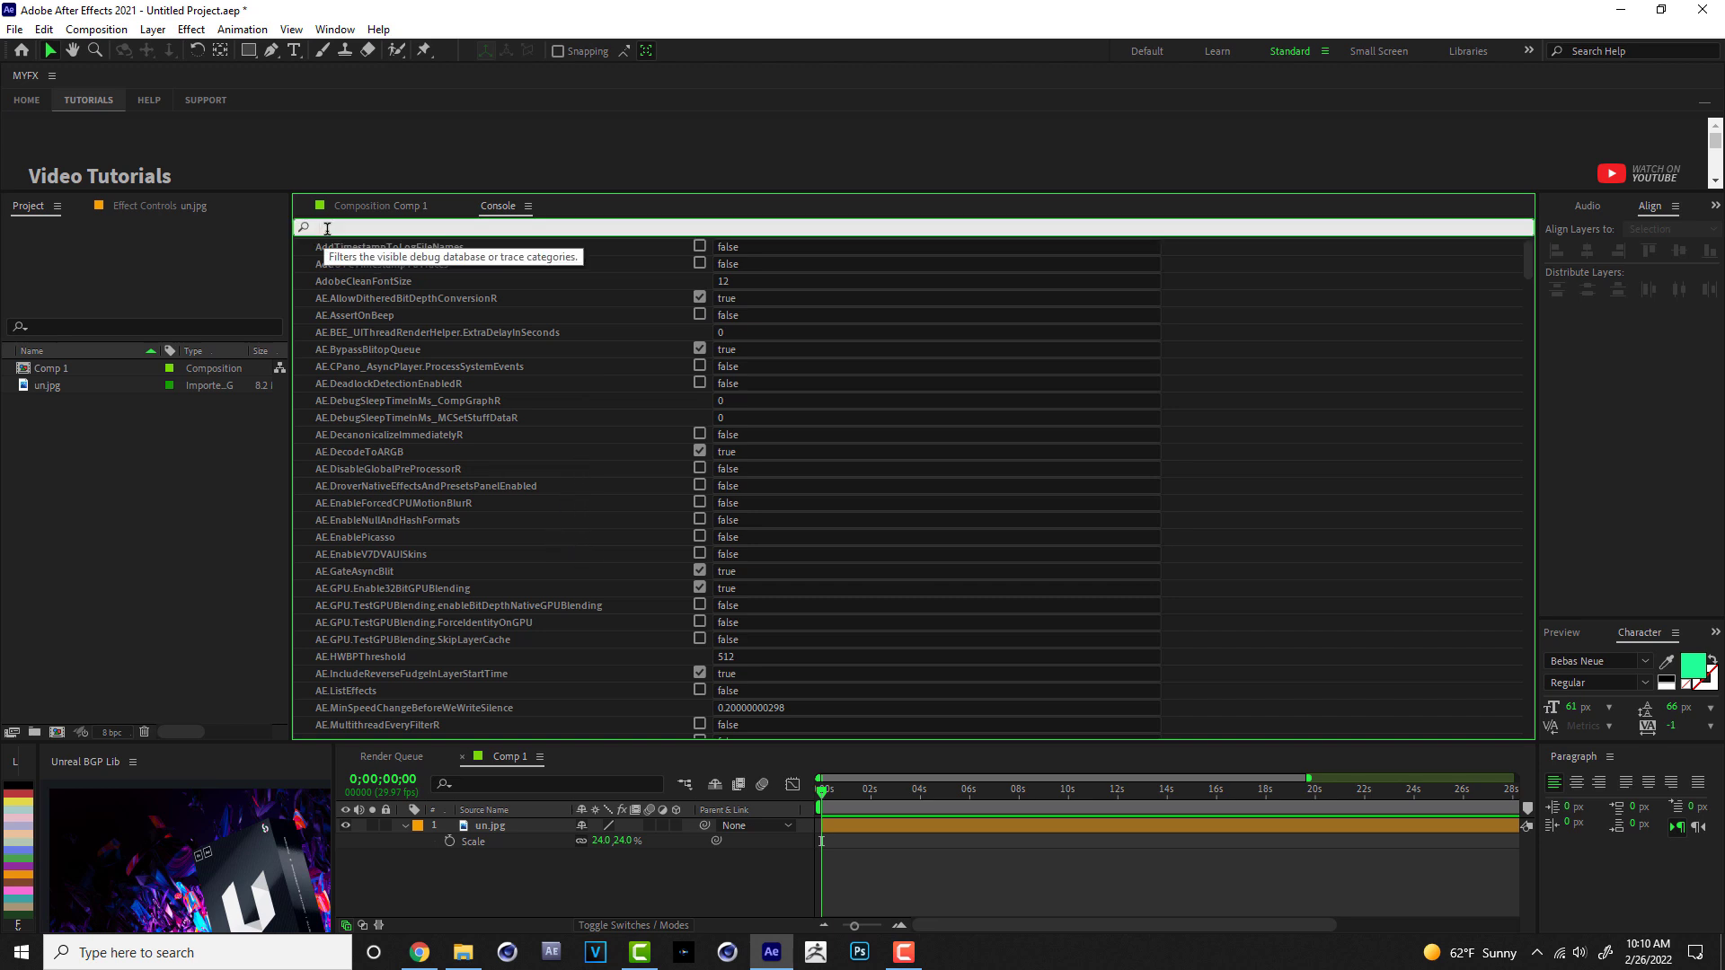
pyautogui.write('color')
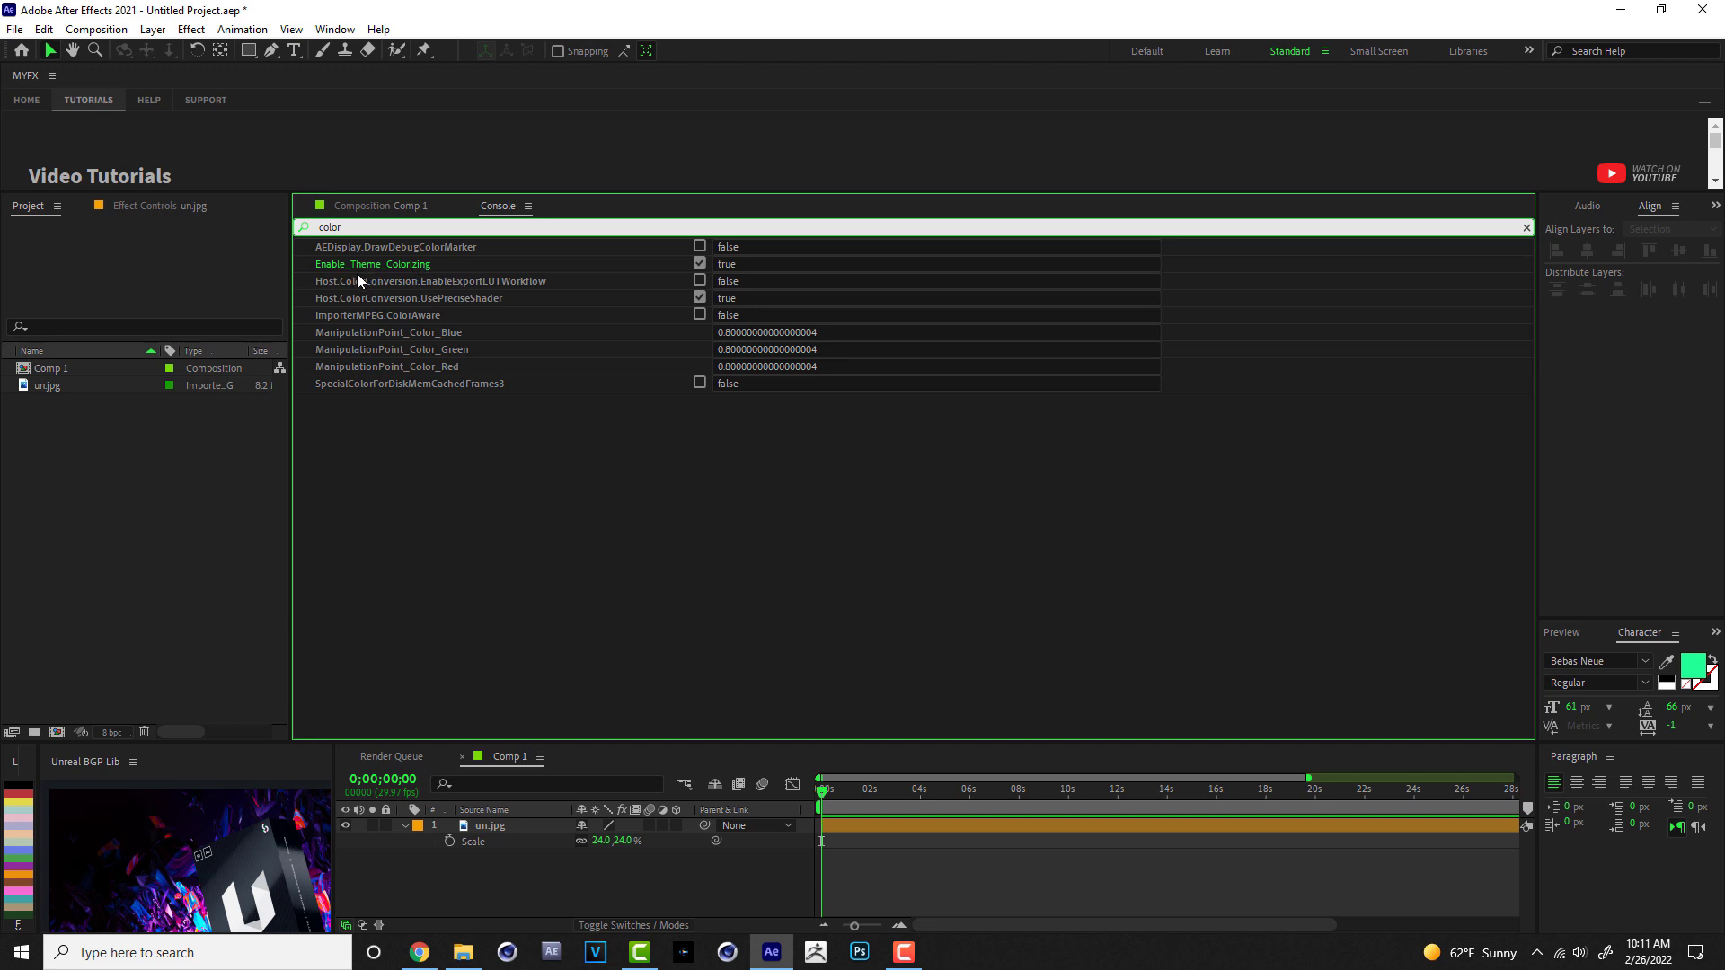
pyautogui.click(699, 263)
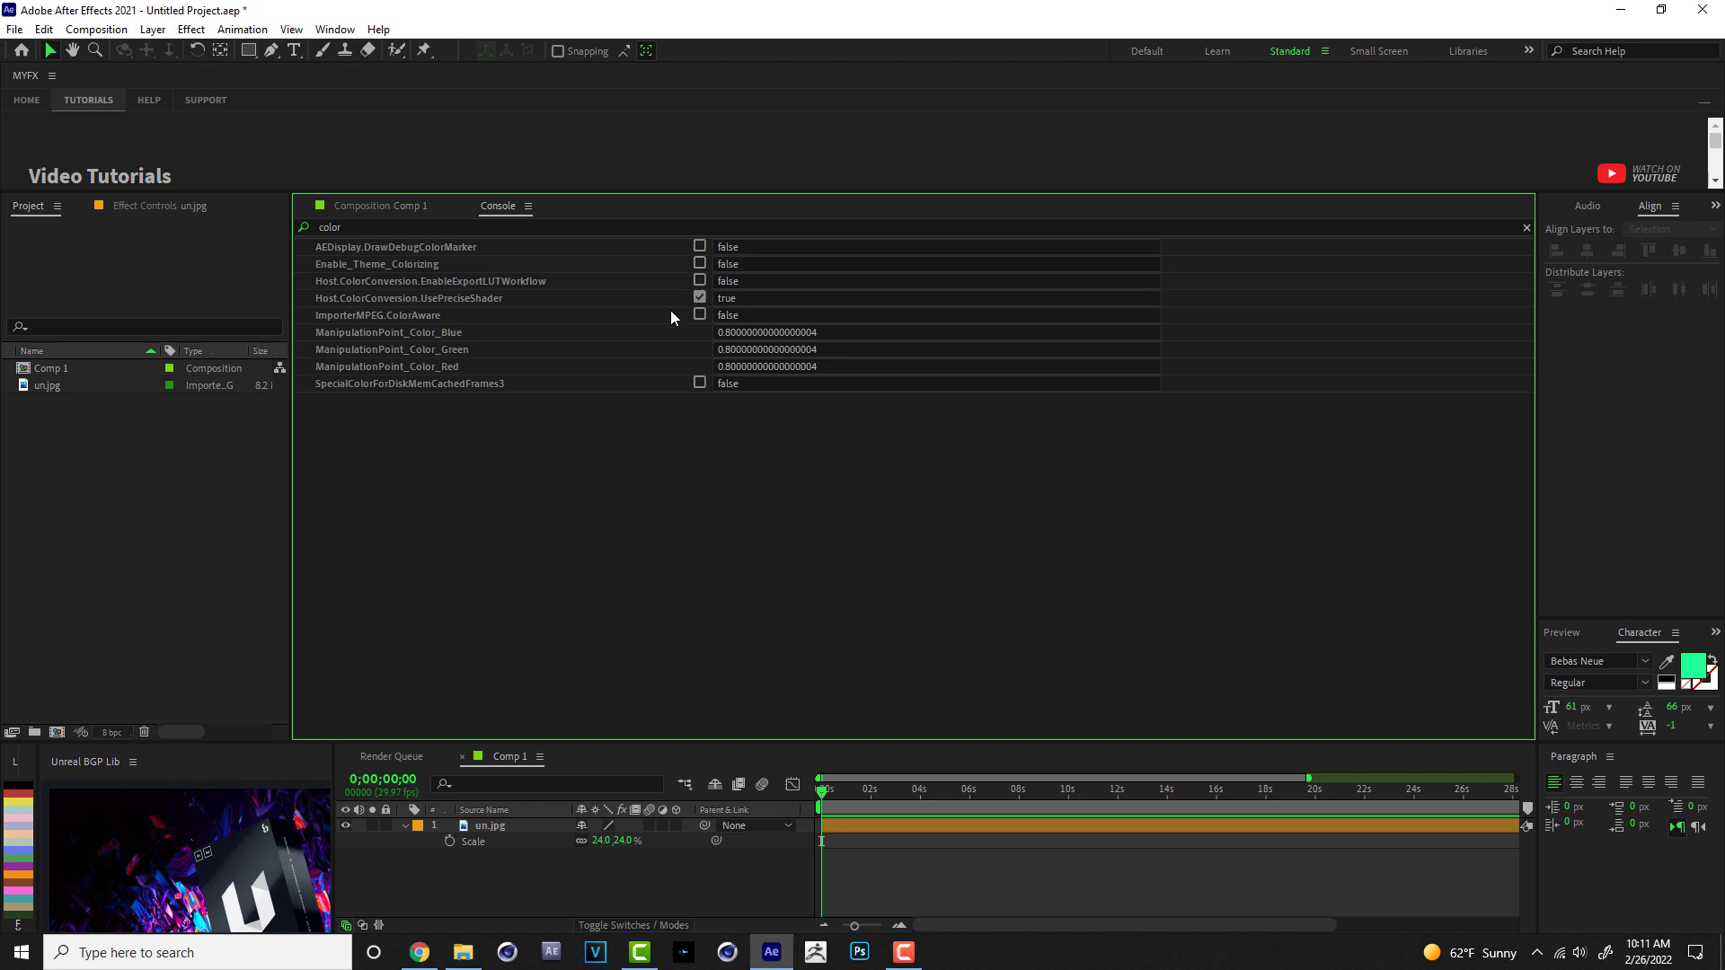
pyautogui.click(699, 264)
pyautogui.click(752, 264)
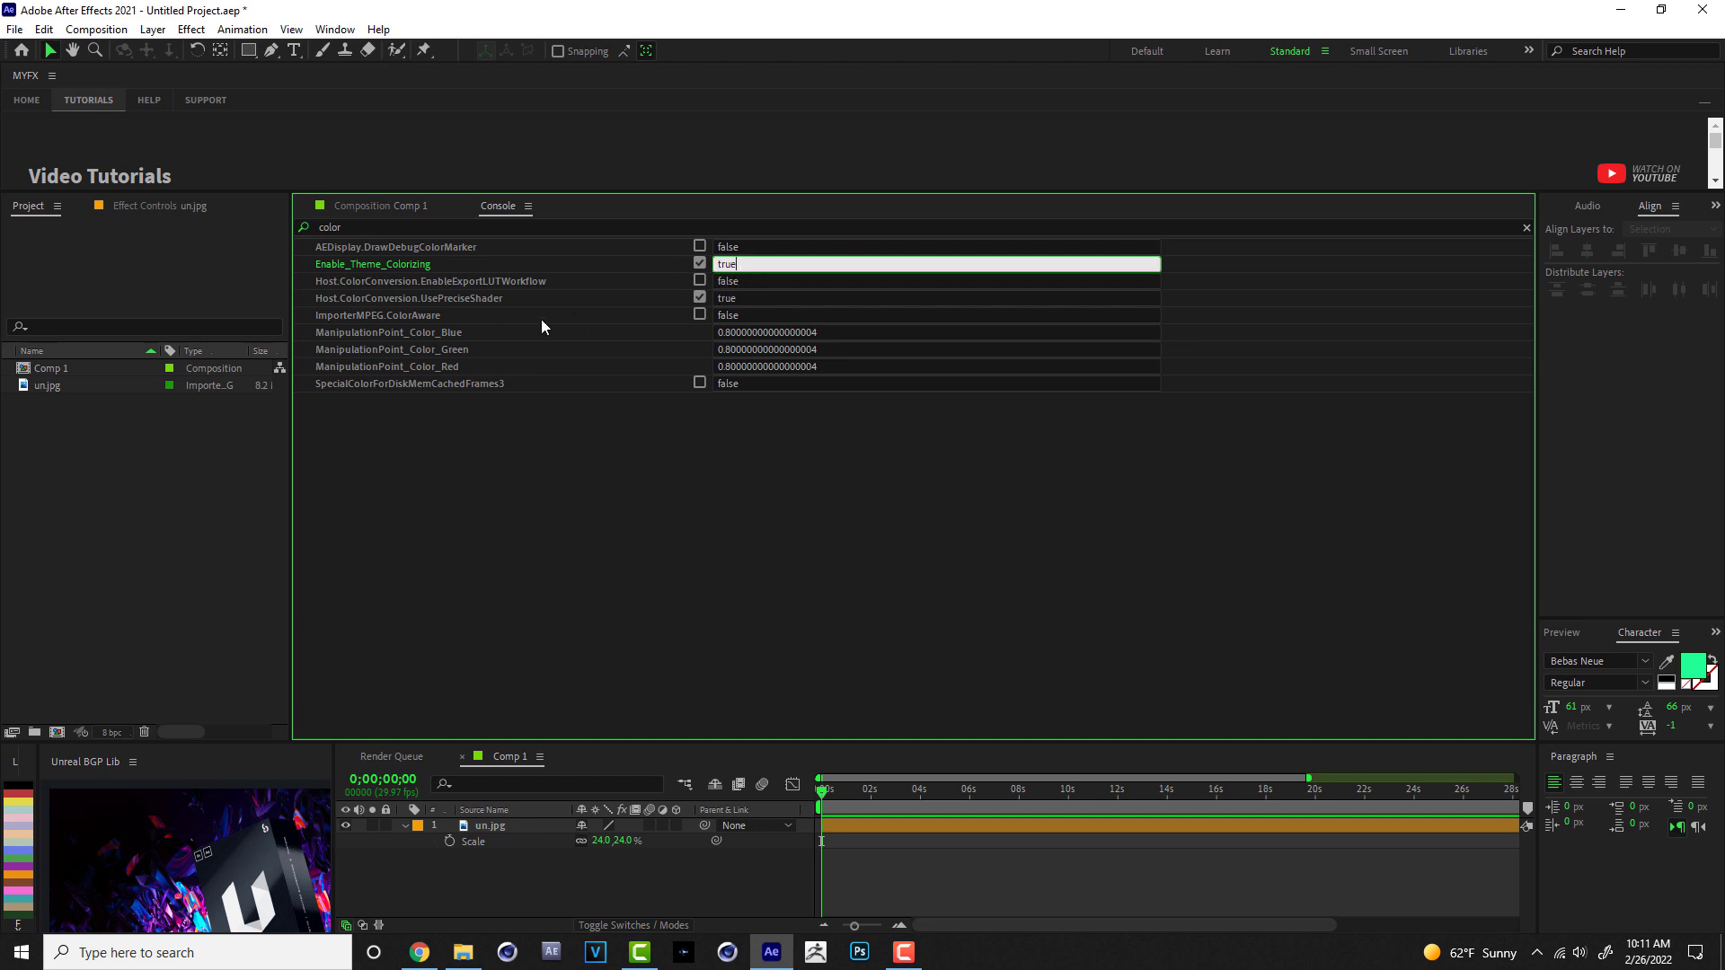
# Close the Console panel and open Edit > Preferences > Appearance.
pyautogui.click(528, 207)
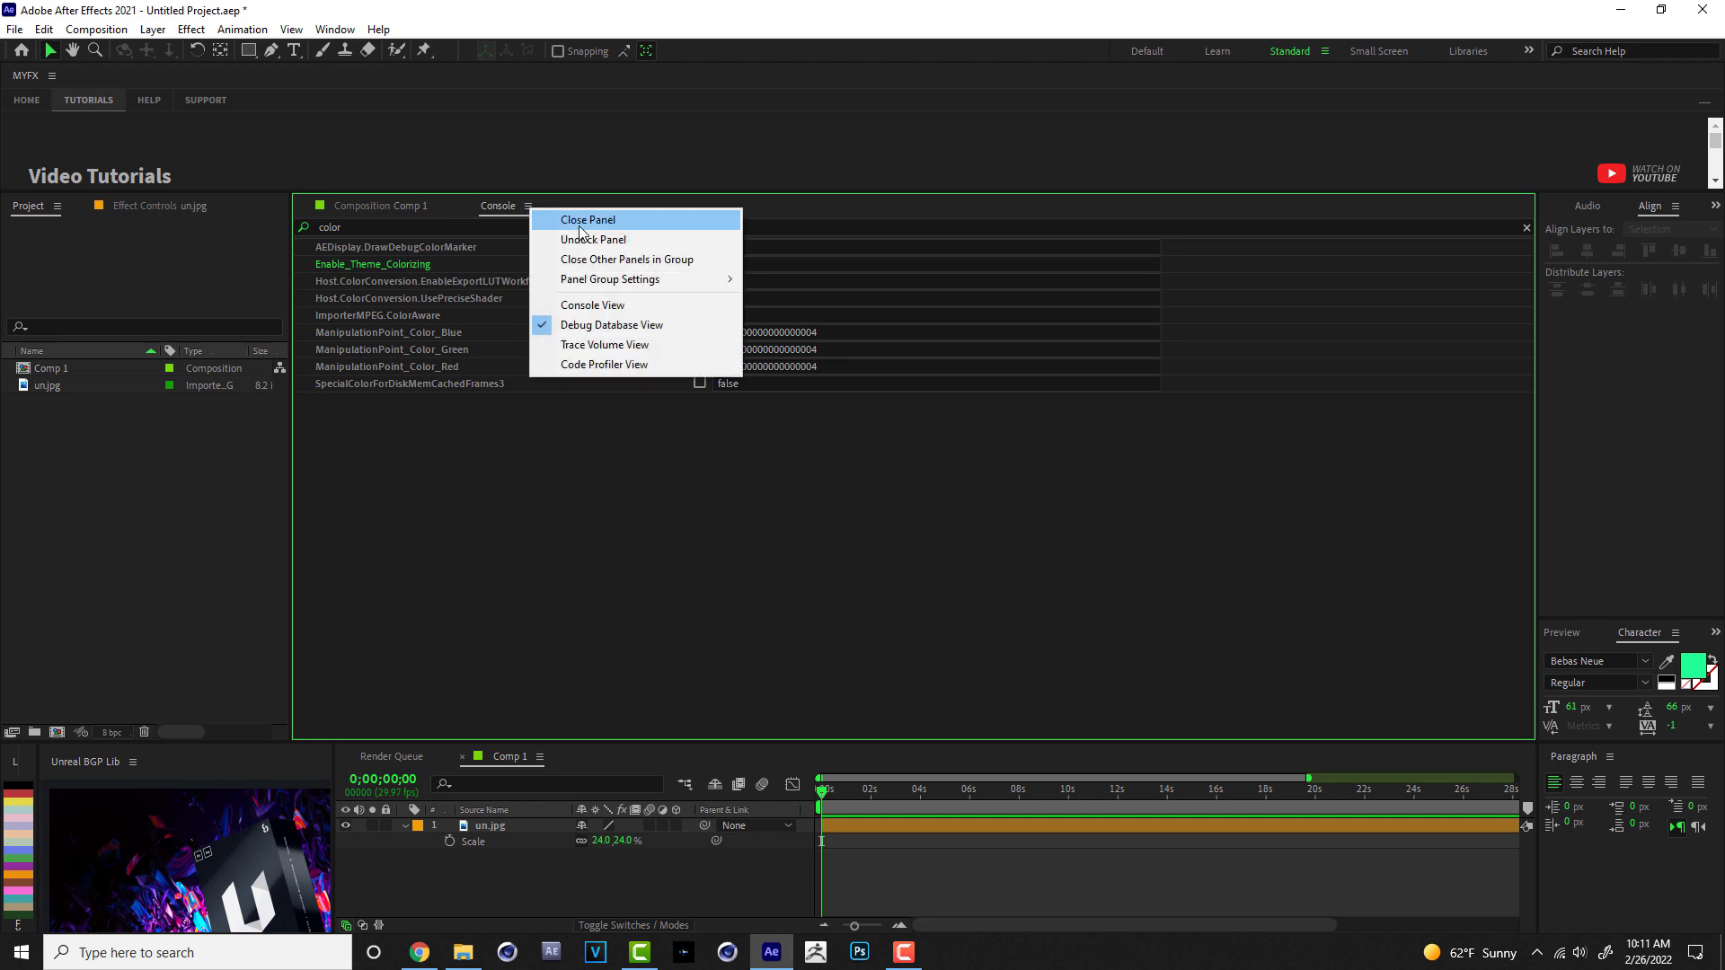
pyautogui.click(576, 221)
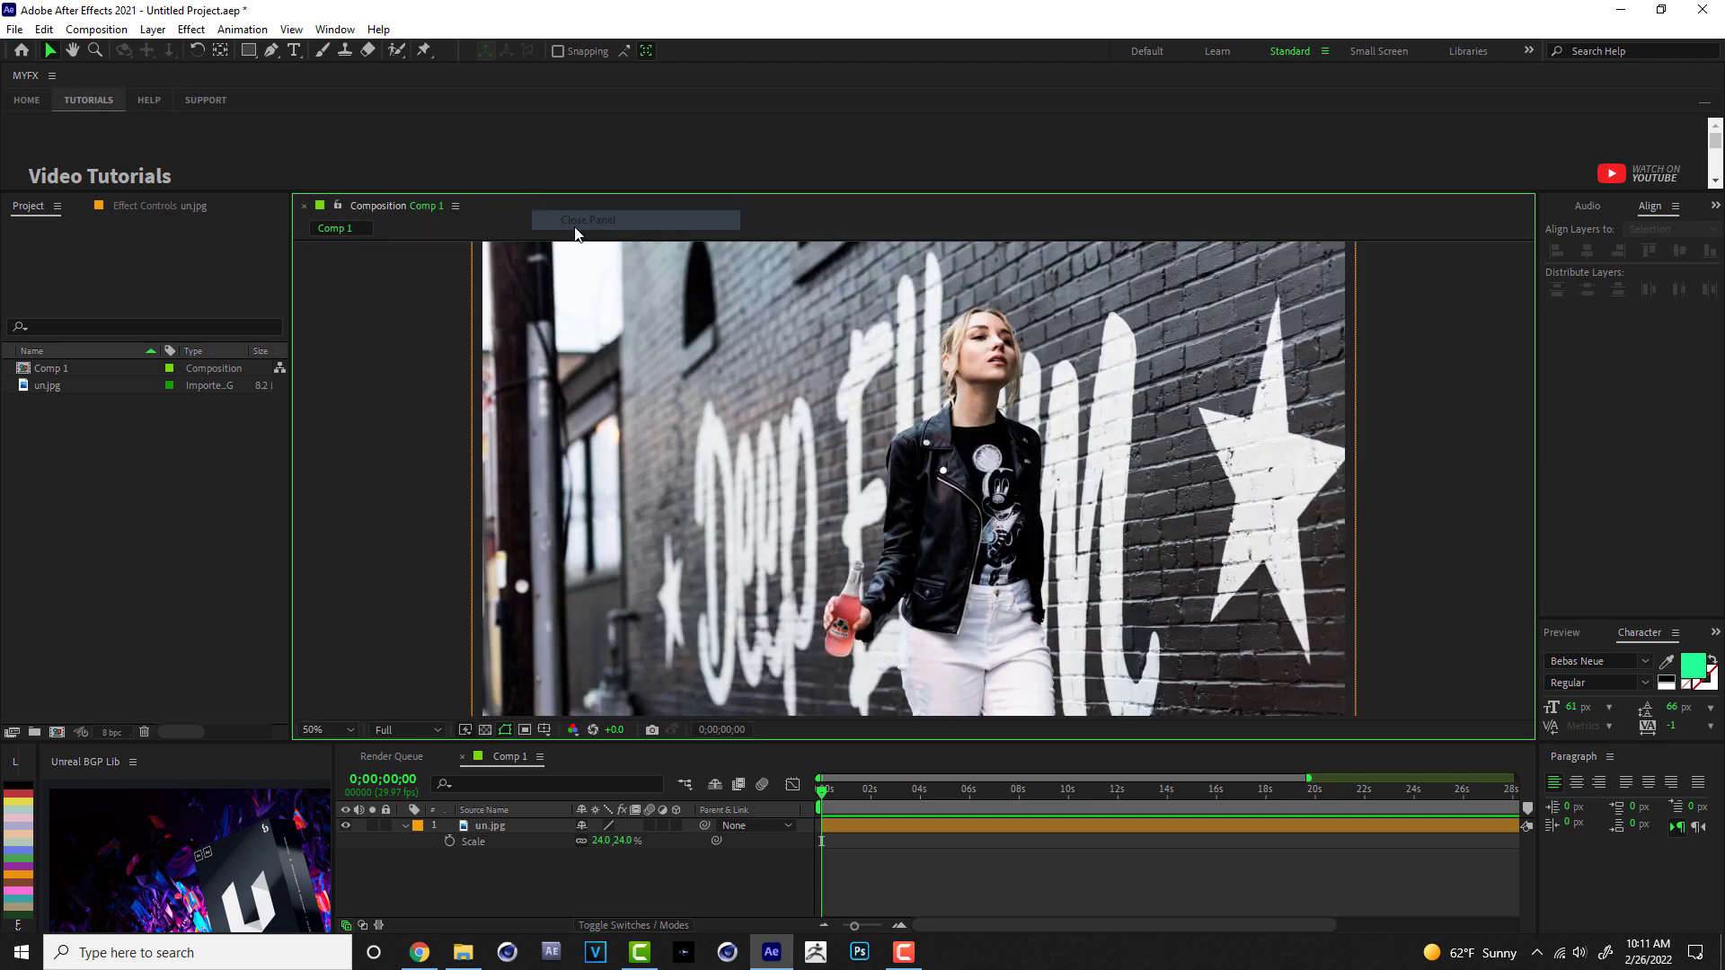
pyautogui.click(45, 31)
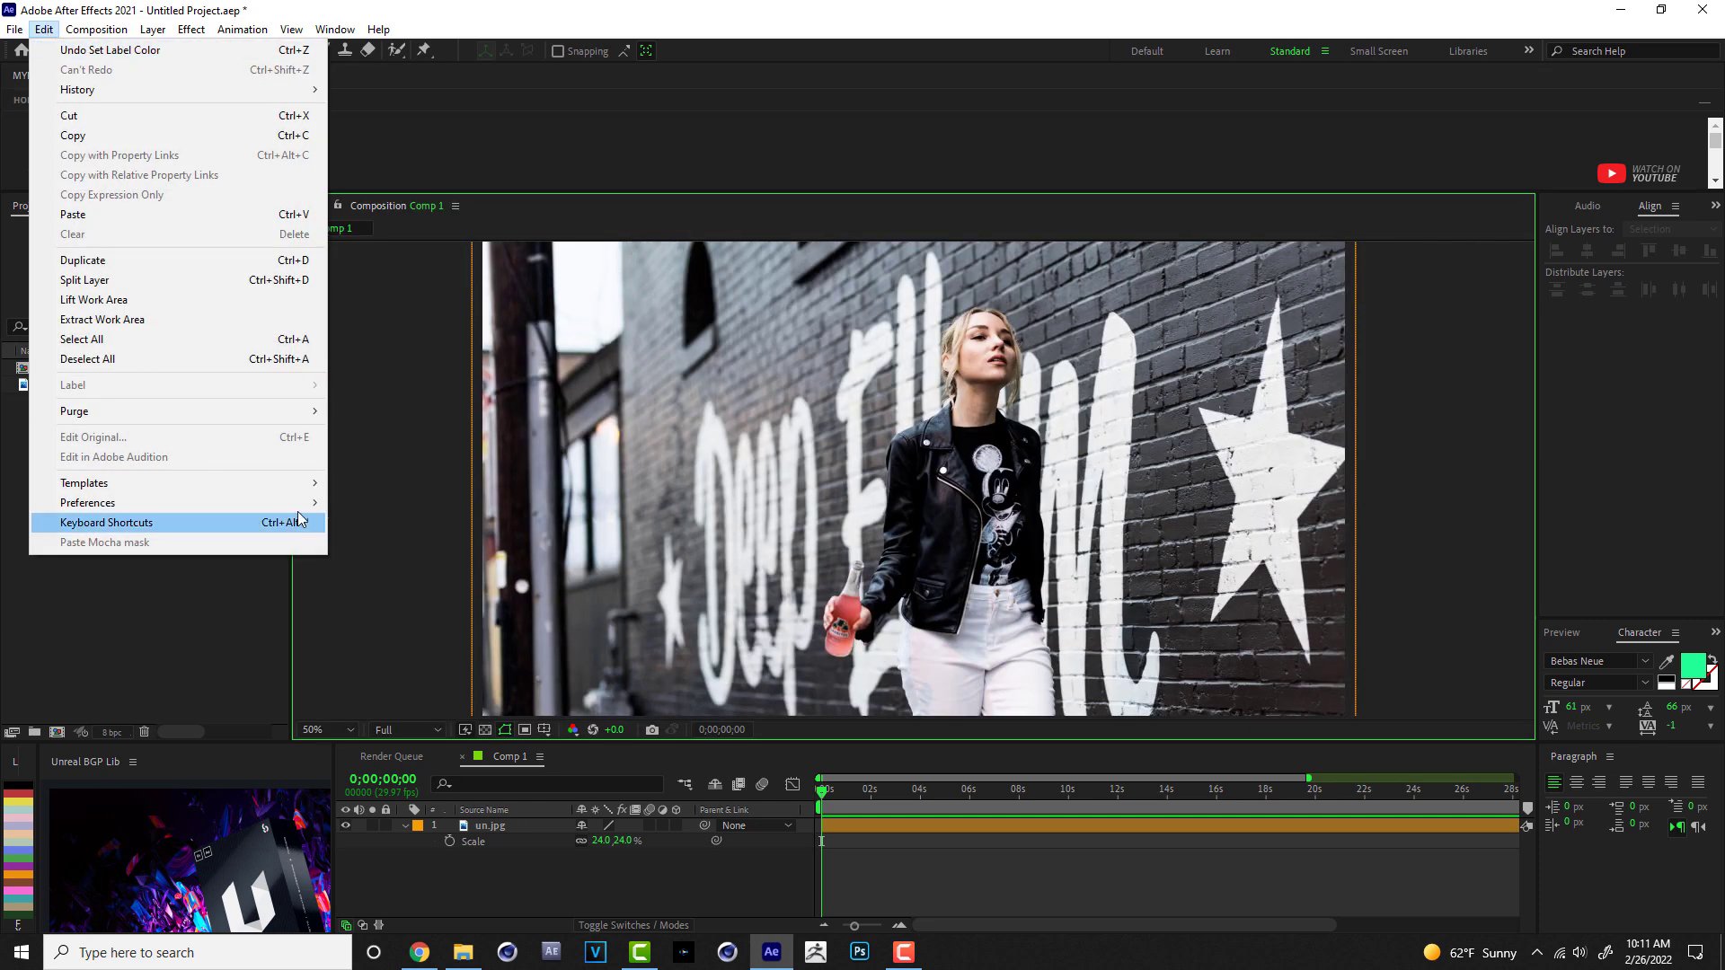
pyautogui.moveTo(306, 502)
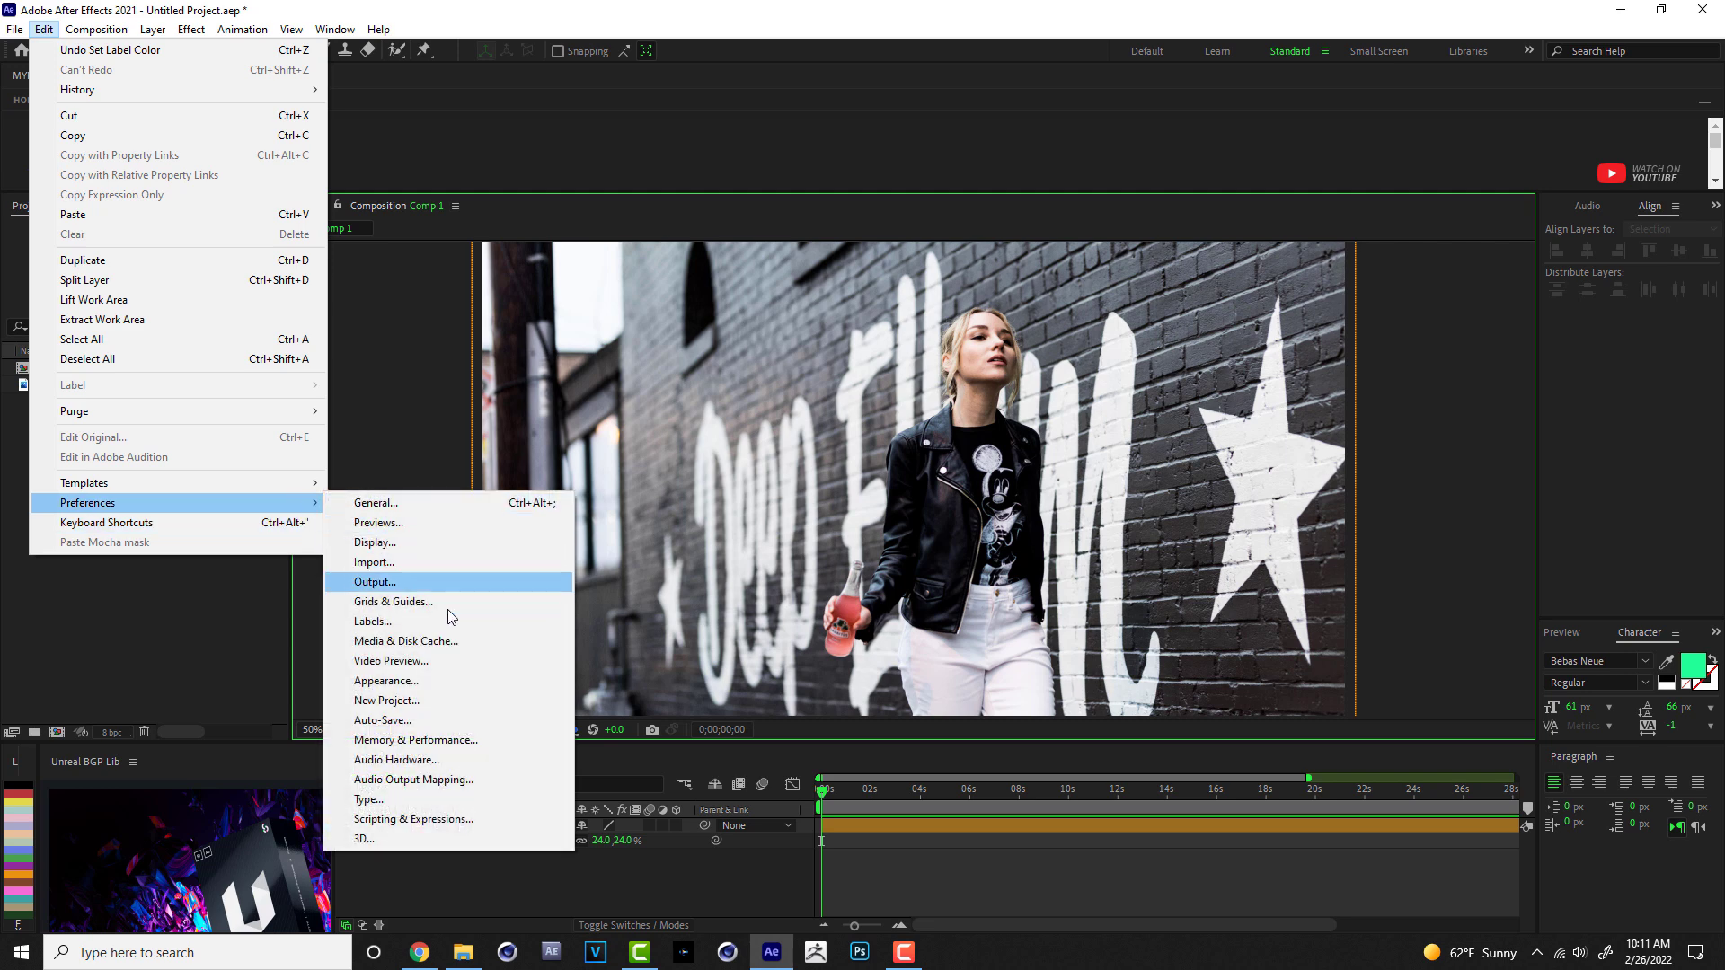
pyautogui.click(438, 682)
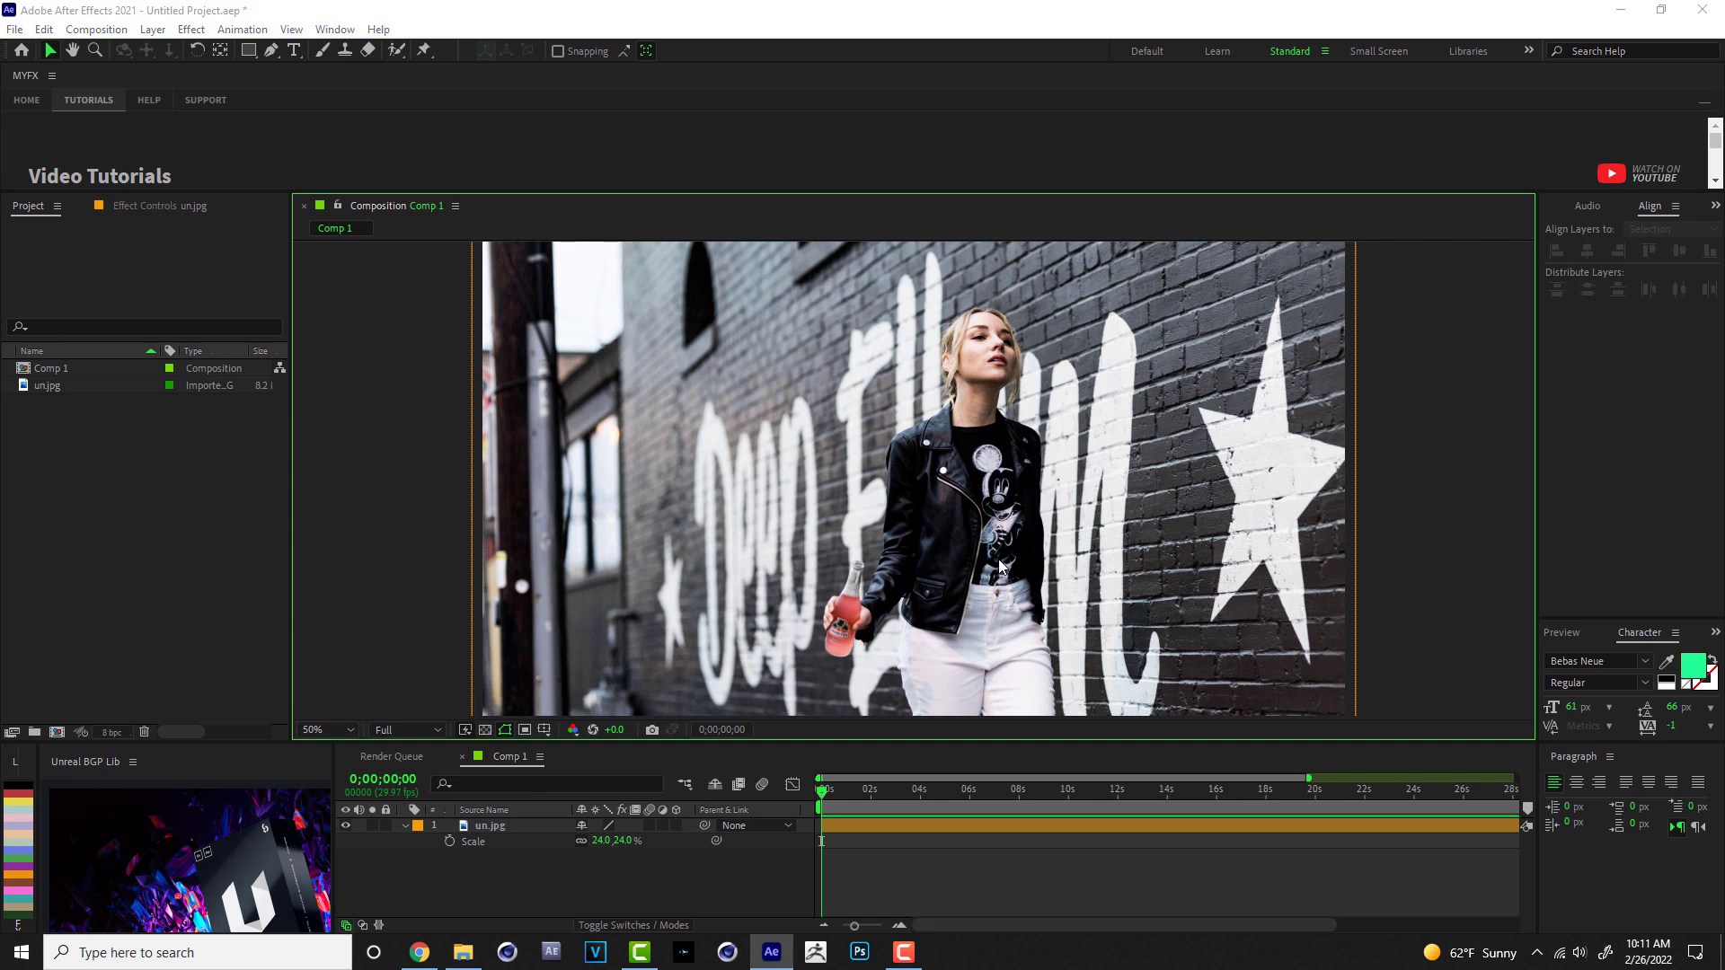
pyautogui.moveTo(903, 171); pyautogui.dragTo(948, 141)
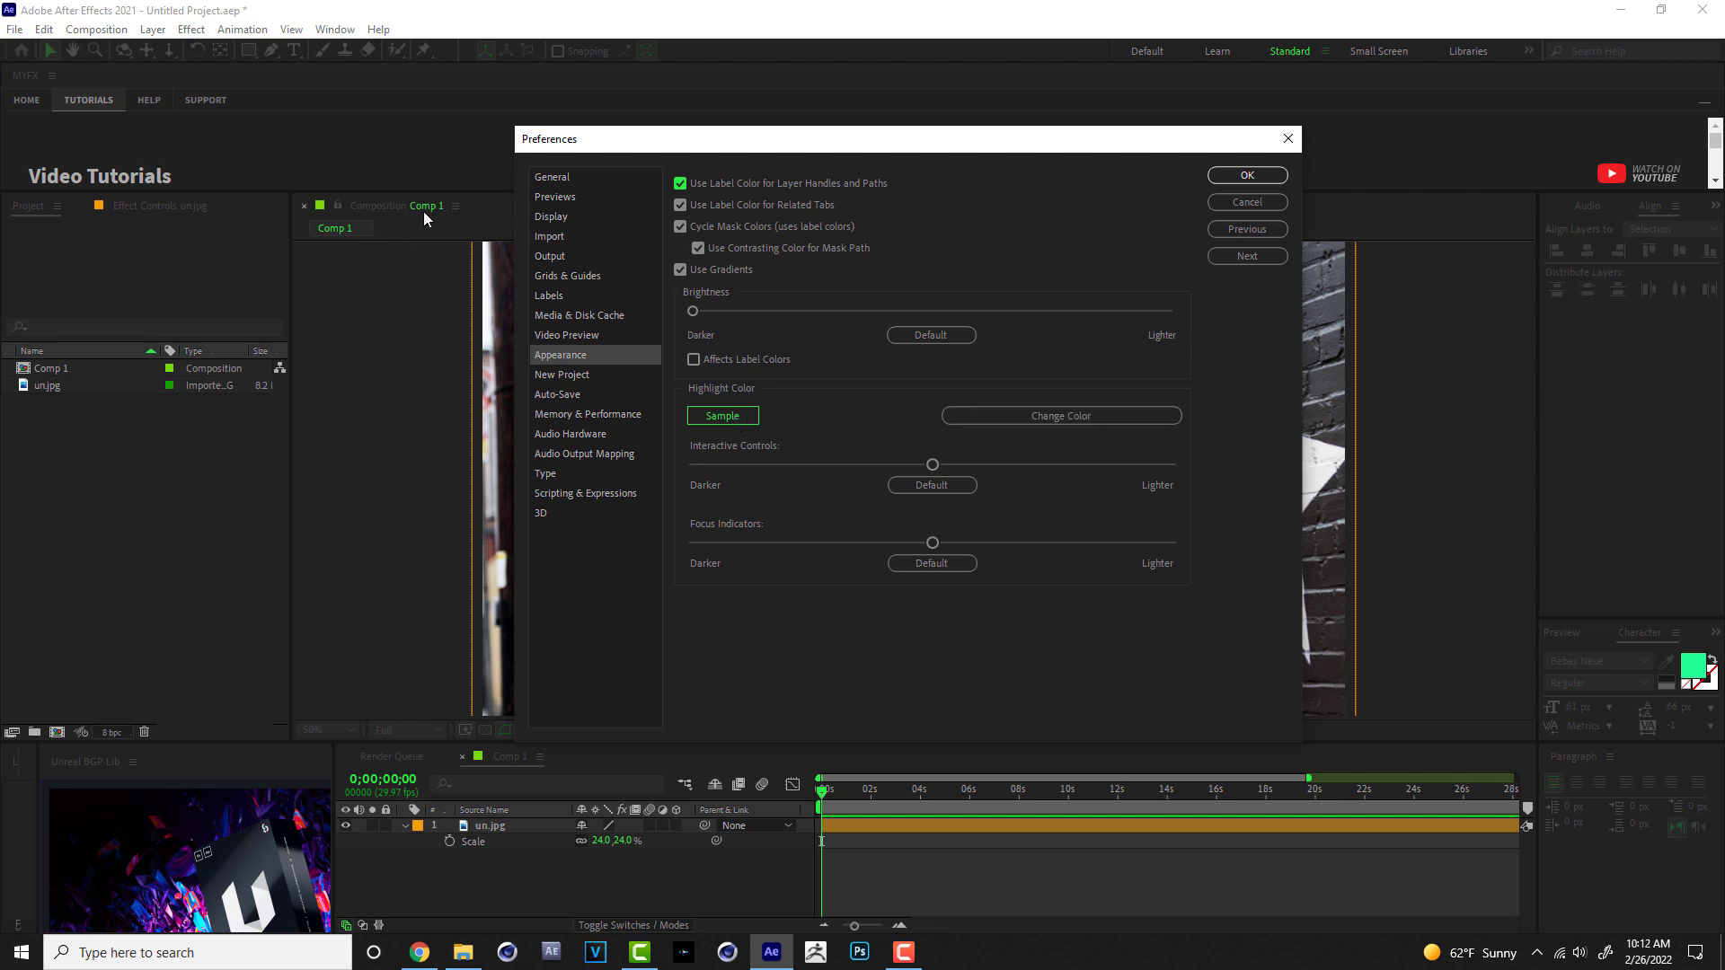
# Change the highlight colour from green to yellow E2ED19.
pyautogui.click(1067, 417)
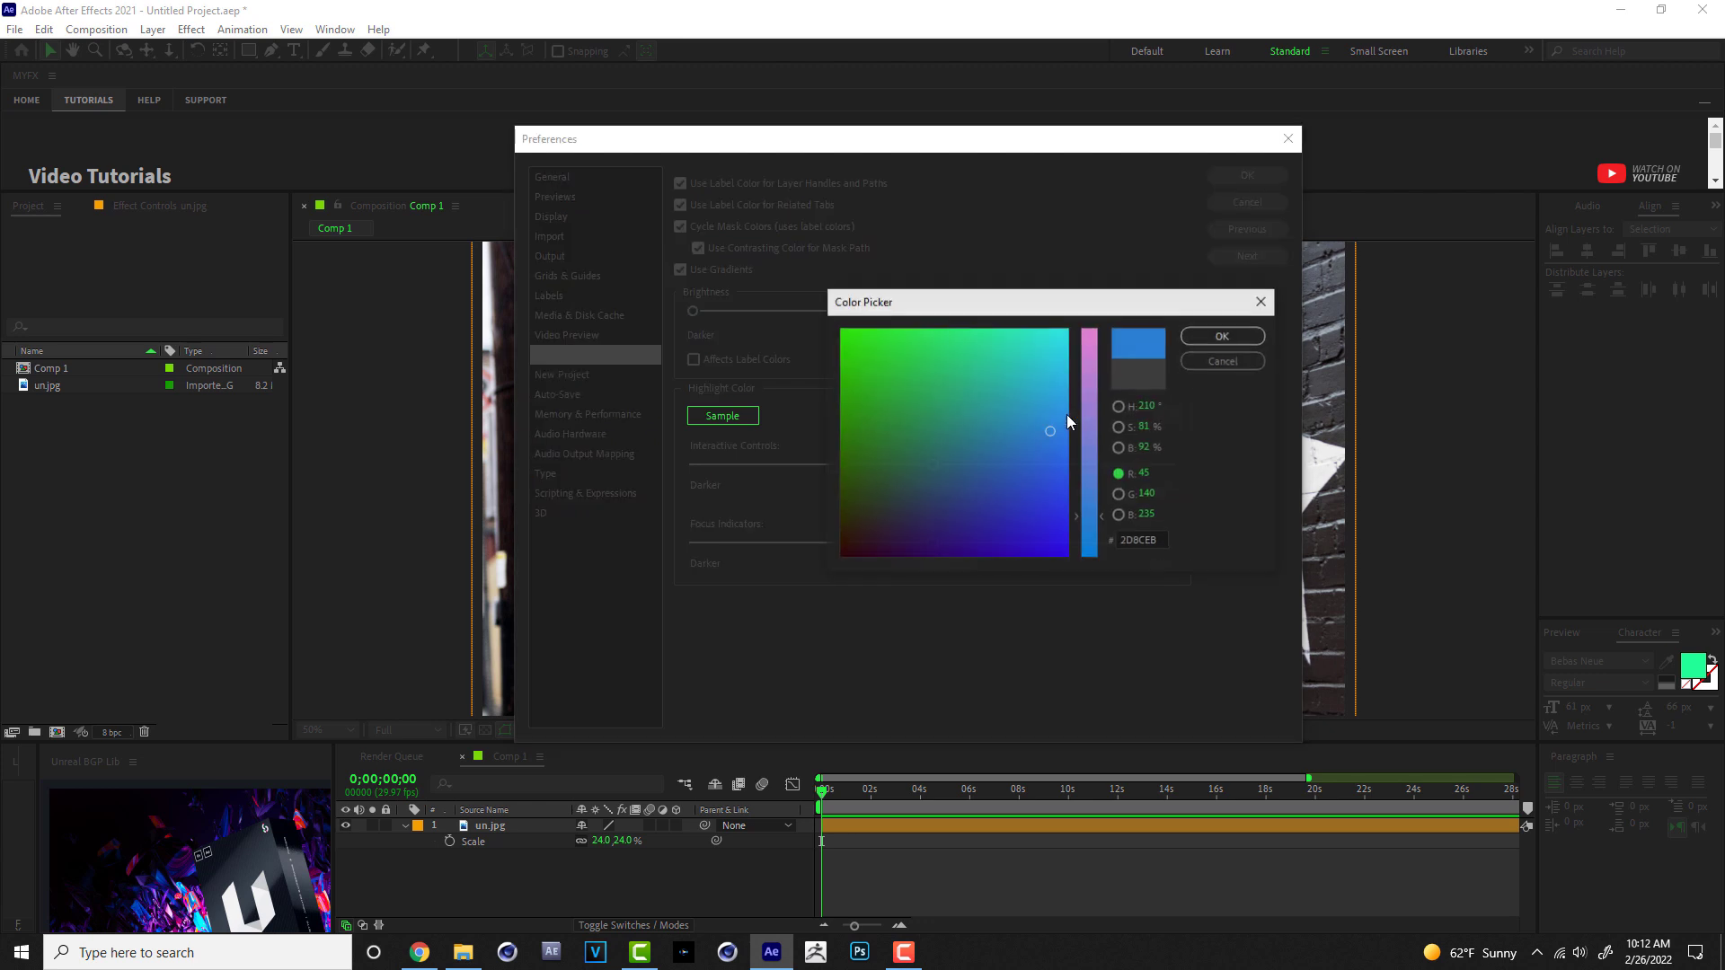
pyautogui.moveTo(1091, 387); pyautogui.dragTo(1096, 353)
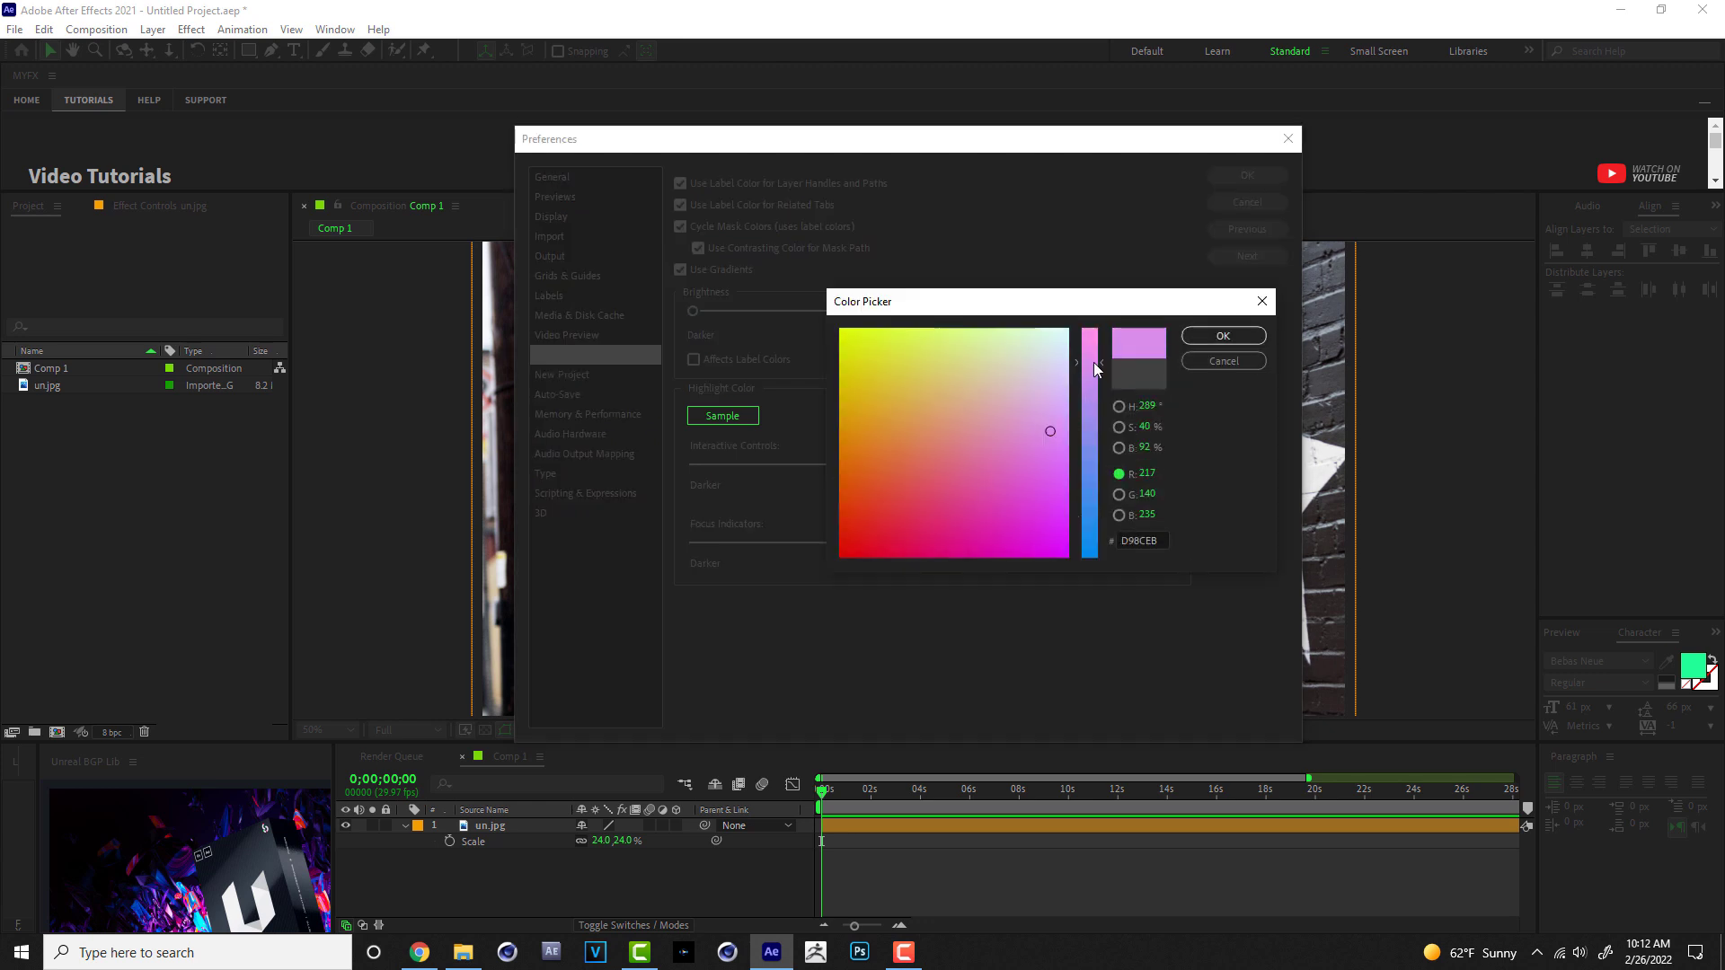
pyautogui.moveTo(915, 370); pyautogui.dragTo(861, 344)
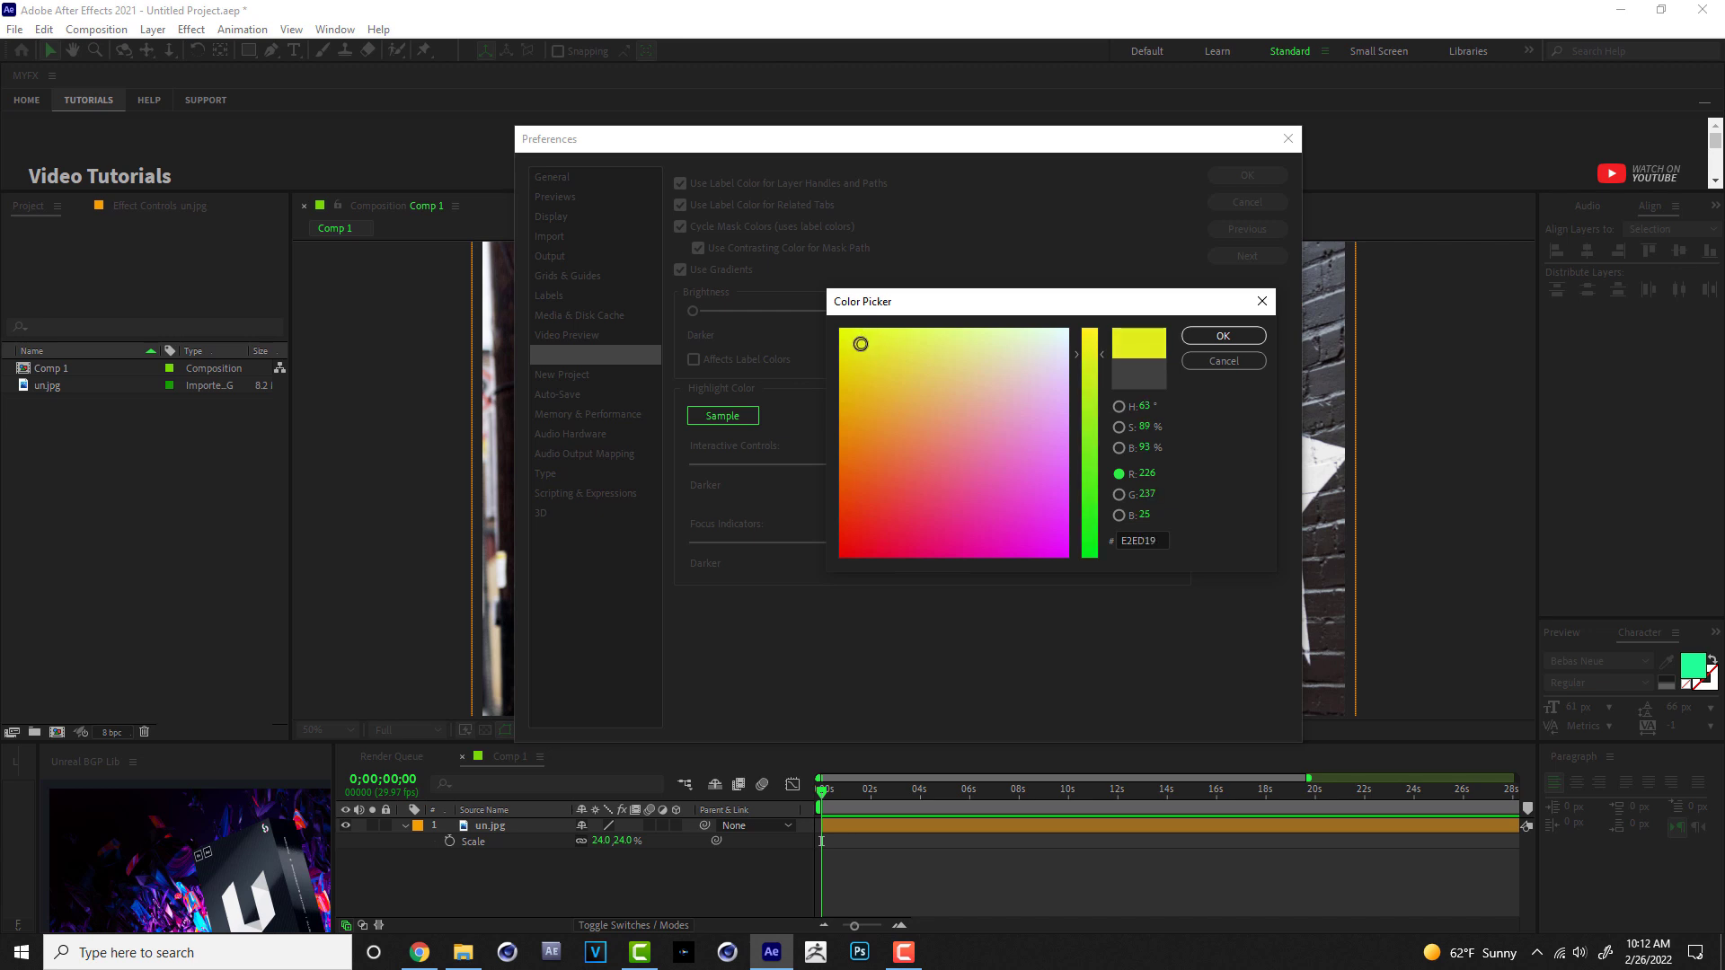
pyautogui.click(1224, 340)
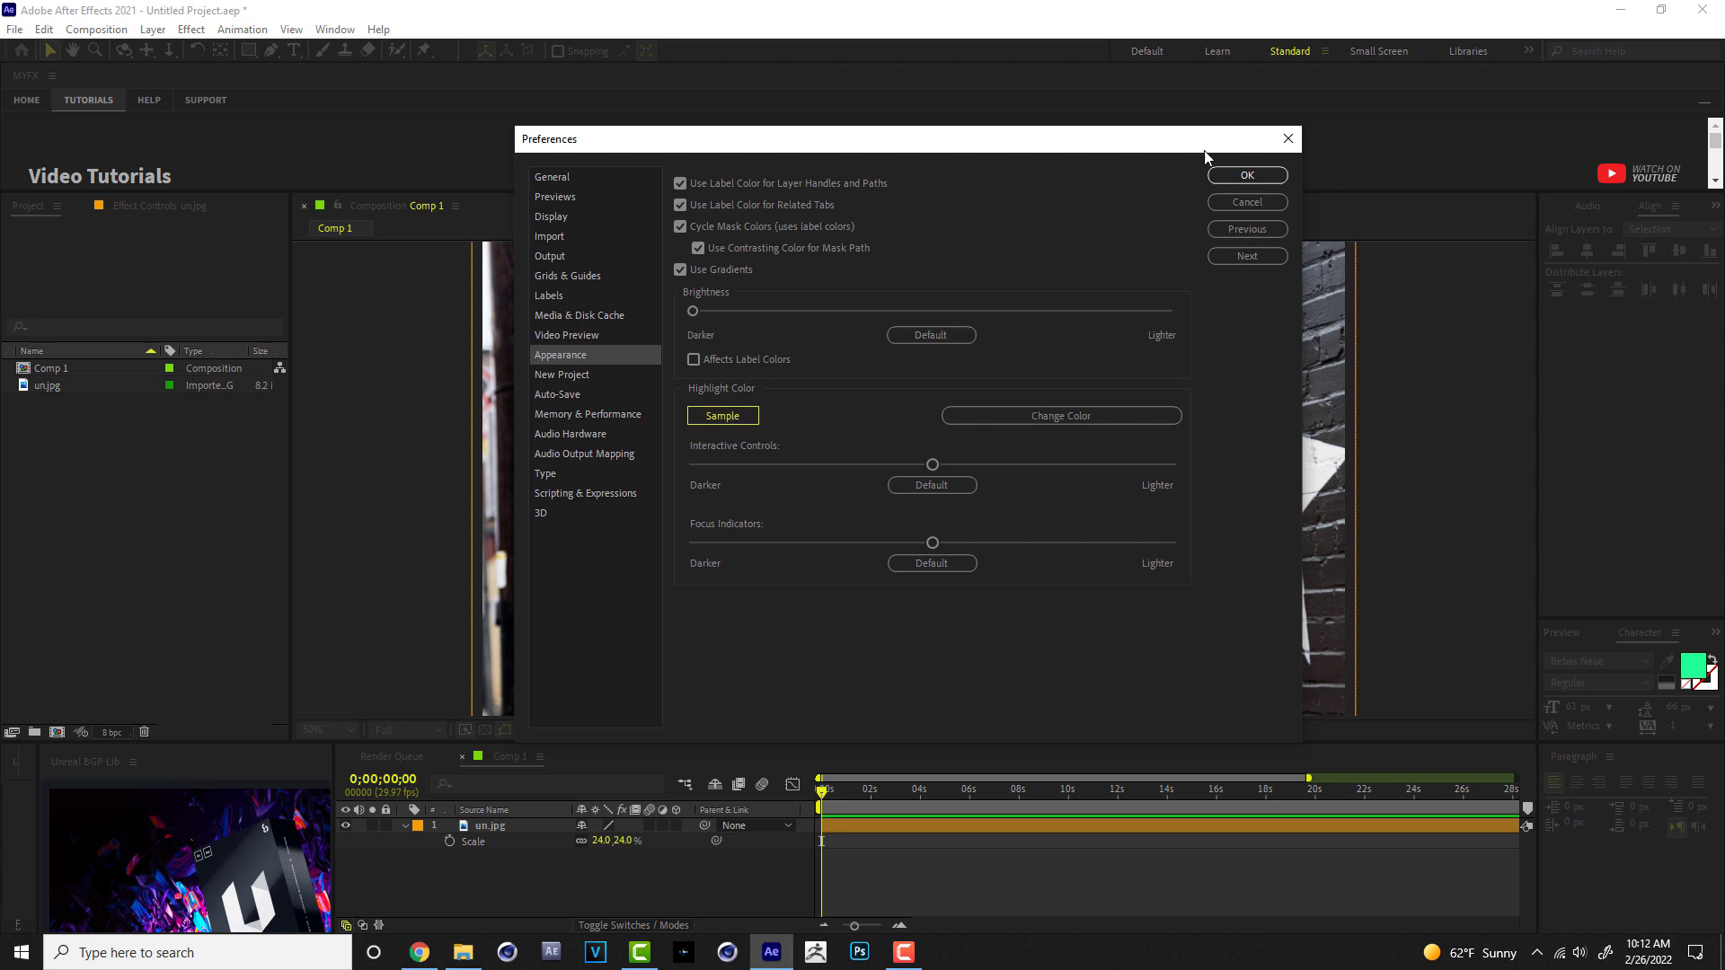
# Confirm Preferences and check the yellow focus border on the MYFX, Composition, Project and Timeline panels.
pyautogui.click(1246, 175)
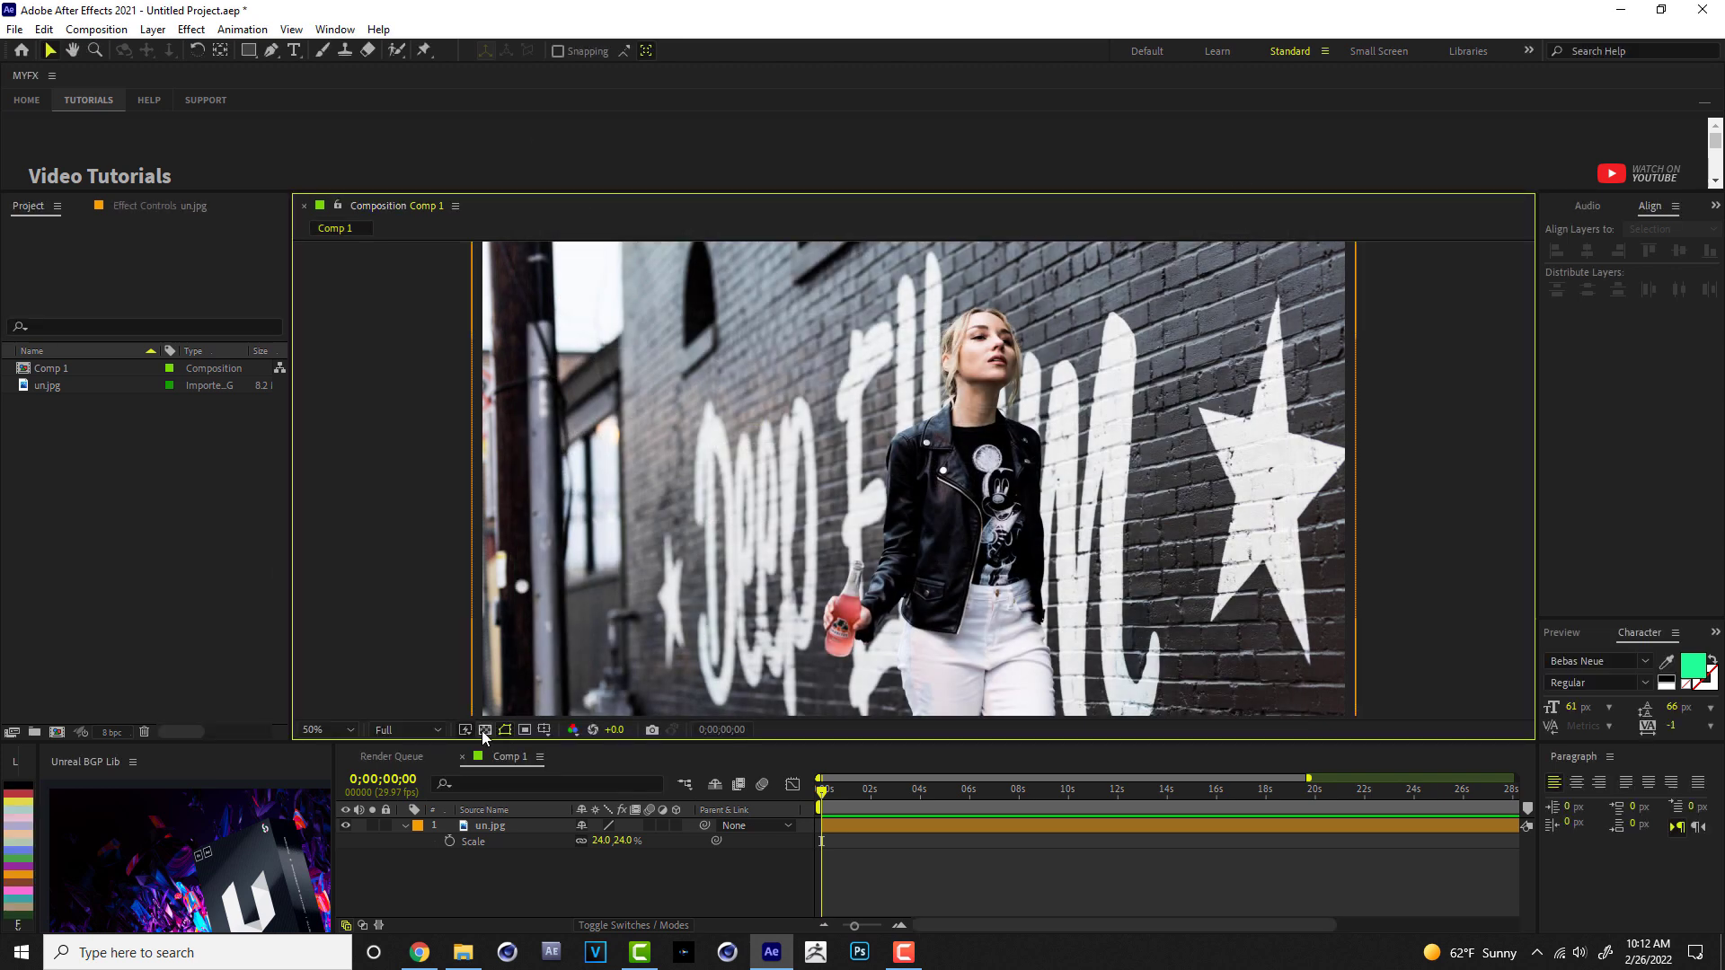
pyautogui.click(500, 171)
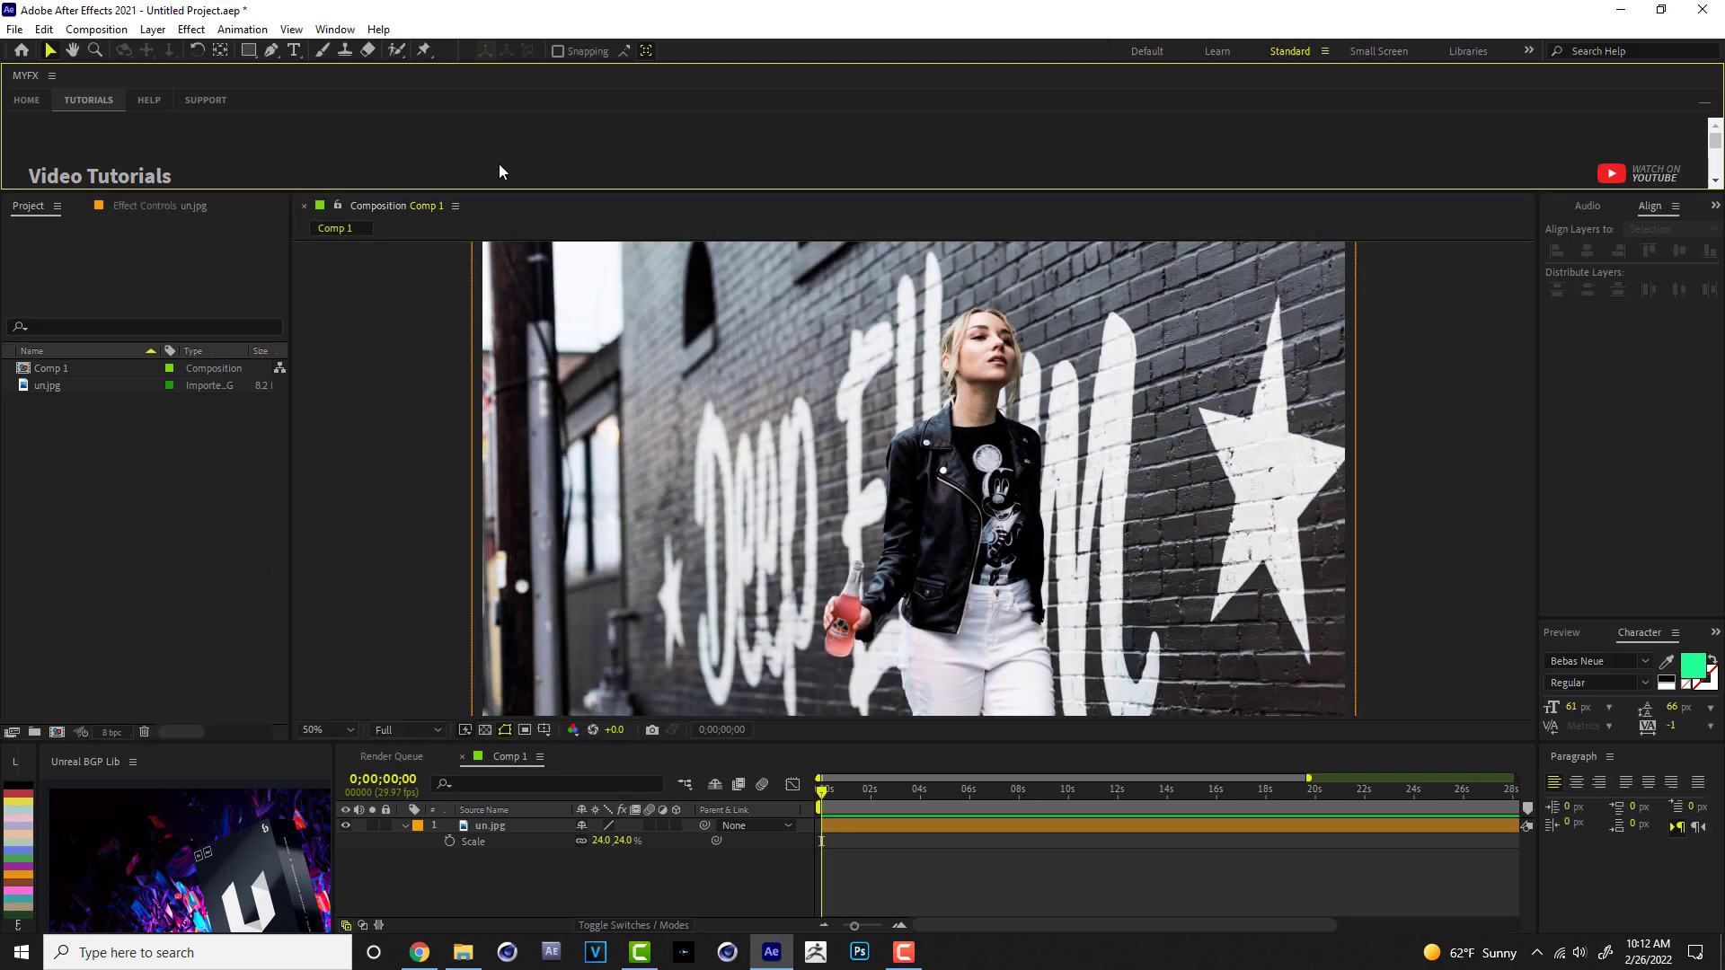
pyautogui.click(1391, 466)
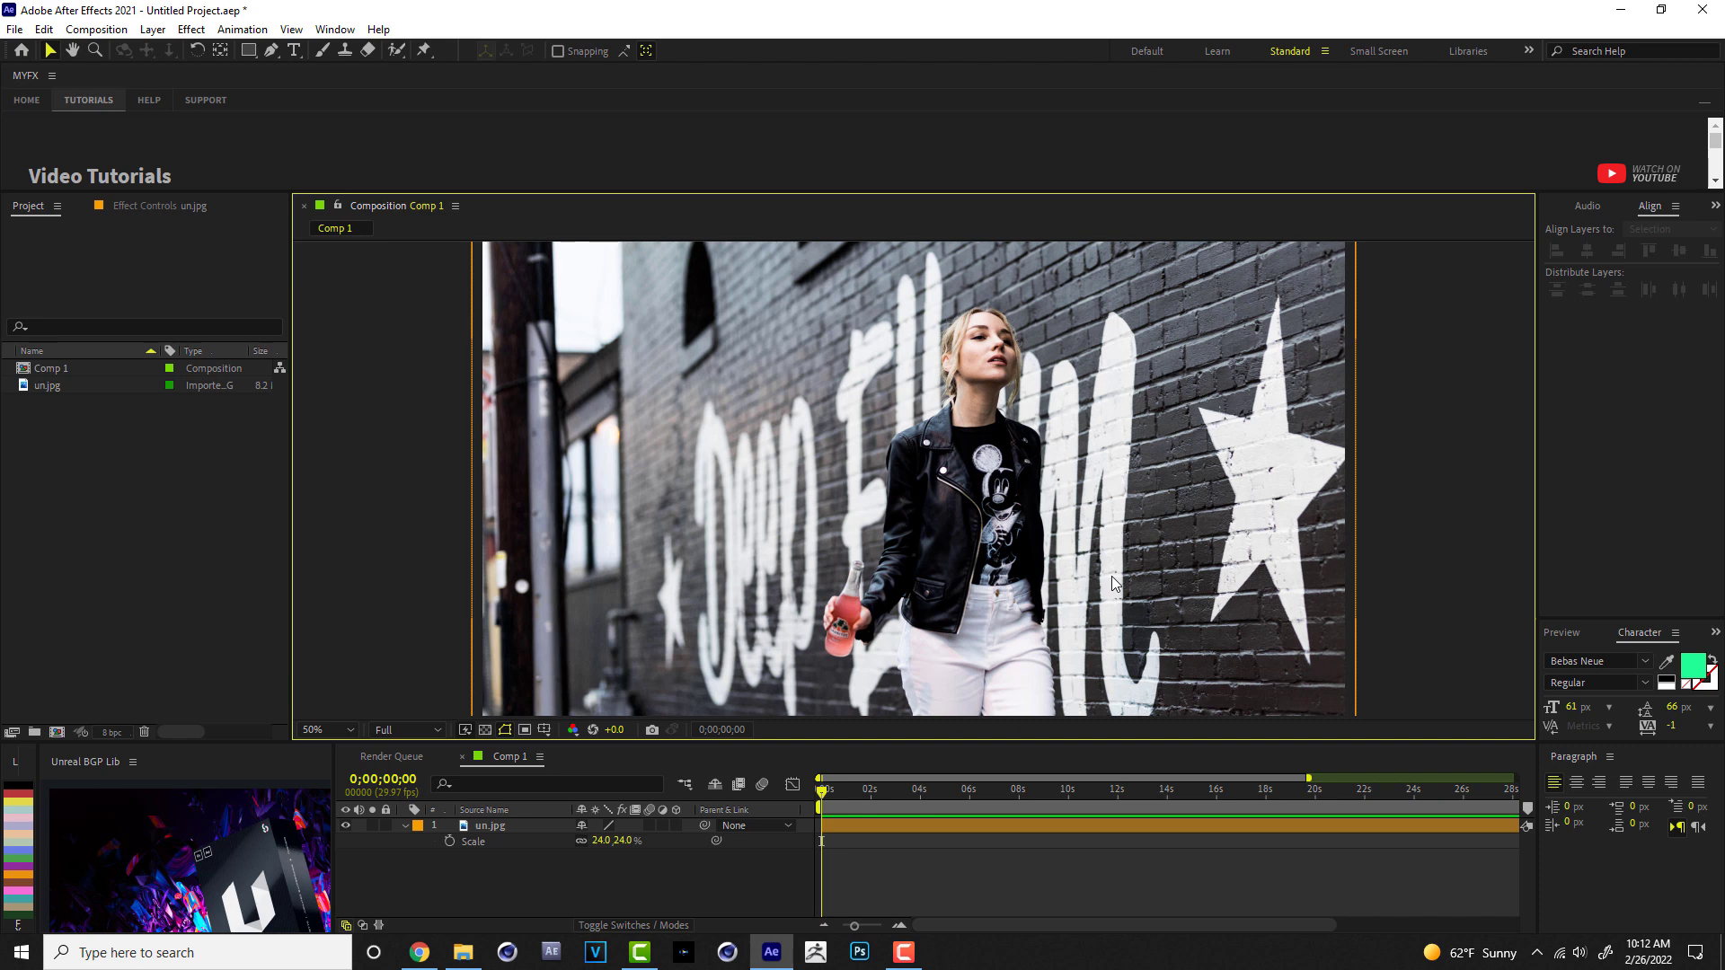
pyautogui.click(131, 495)
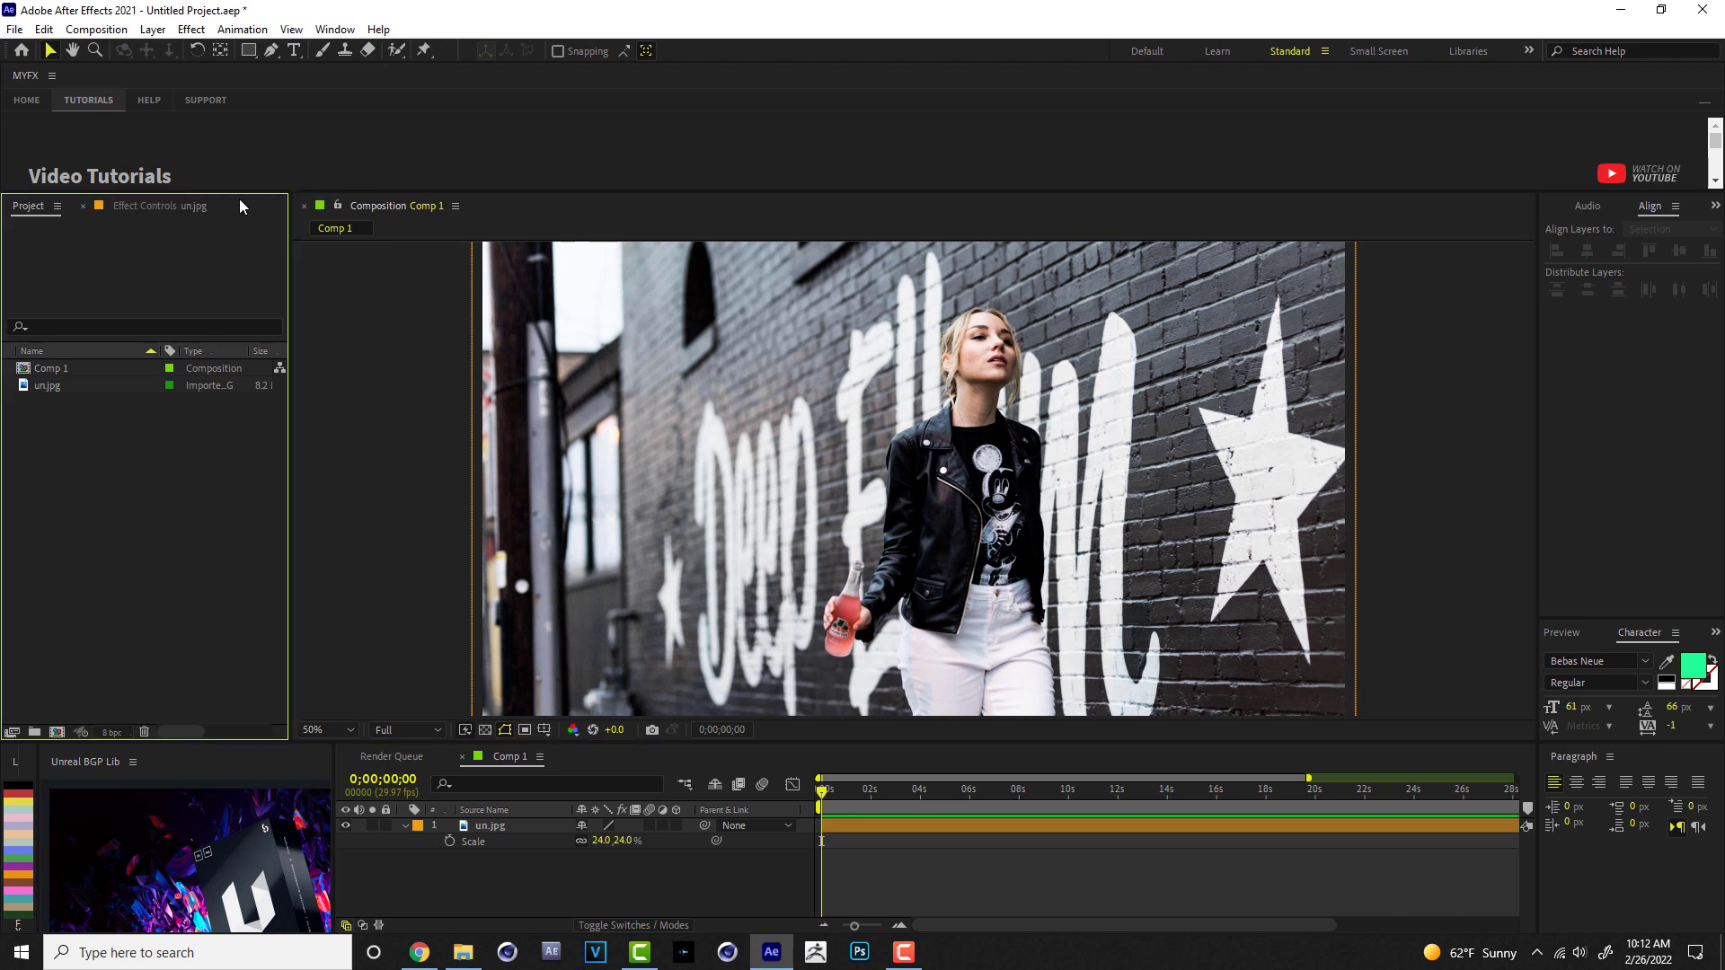
pyautogui.click(1410, 489)
pyautogui.click(724, 861)
pyautogui.click(189, 600)
pyautogui.click(397, 462)
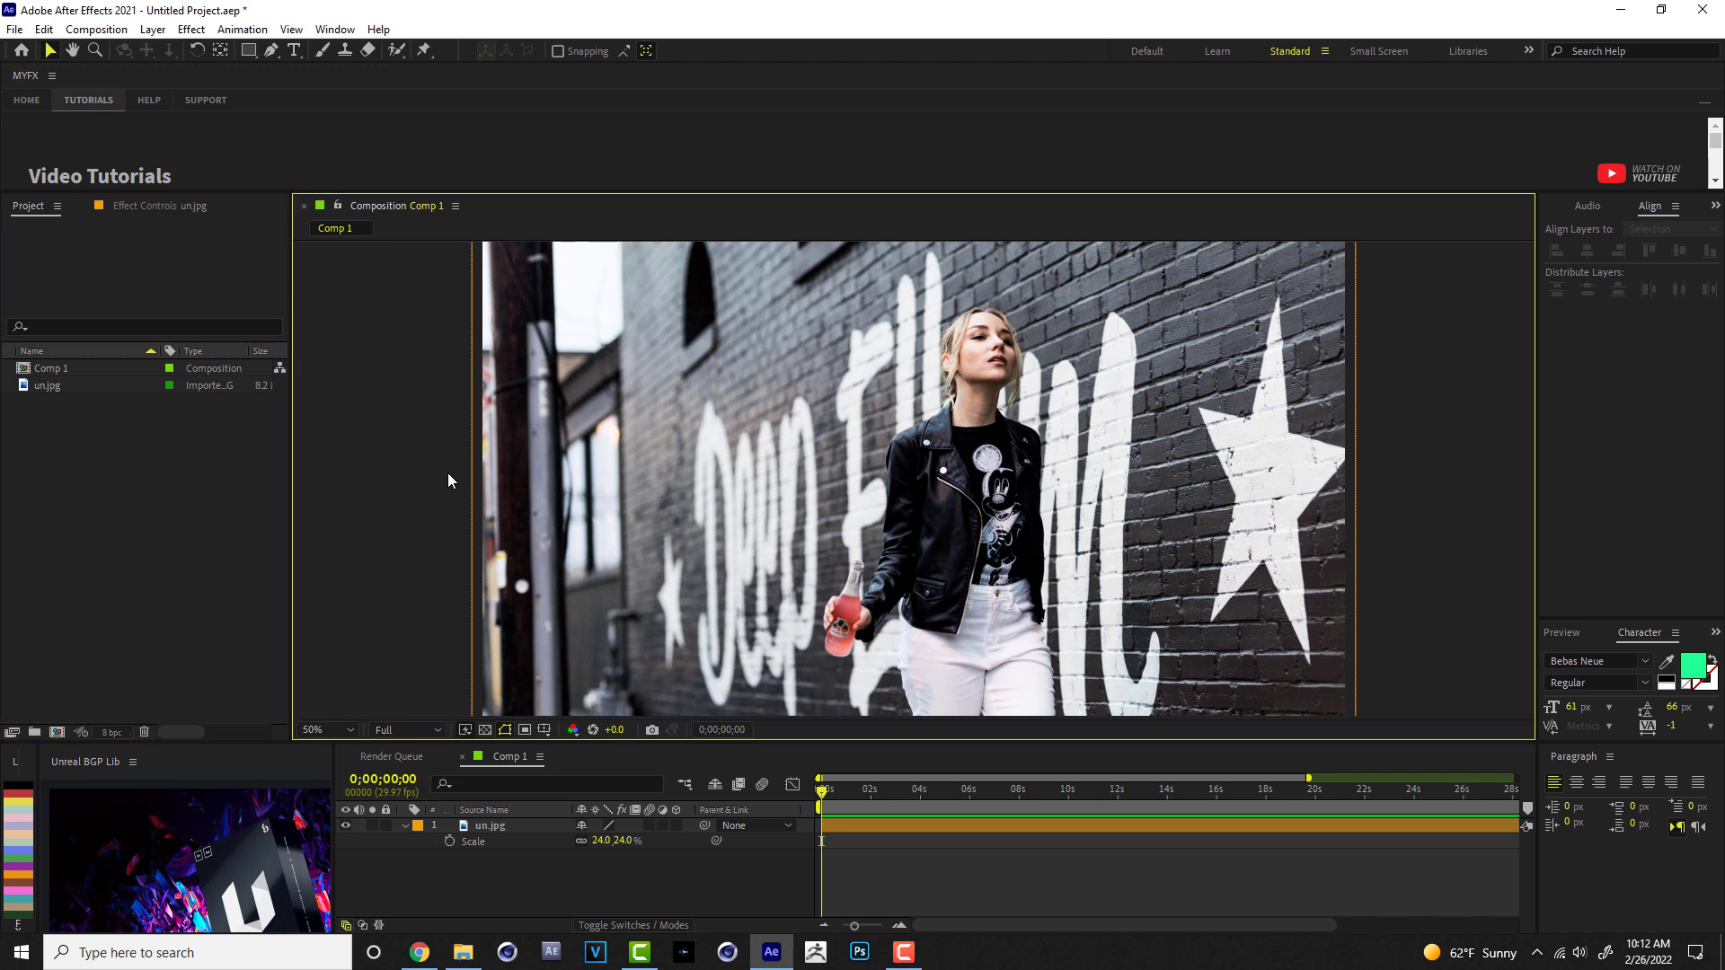